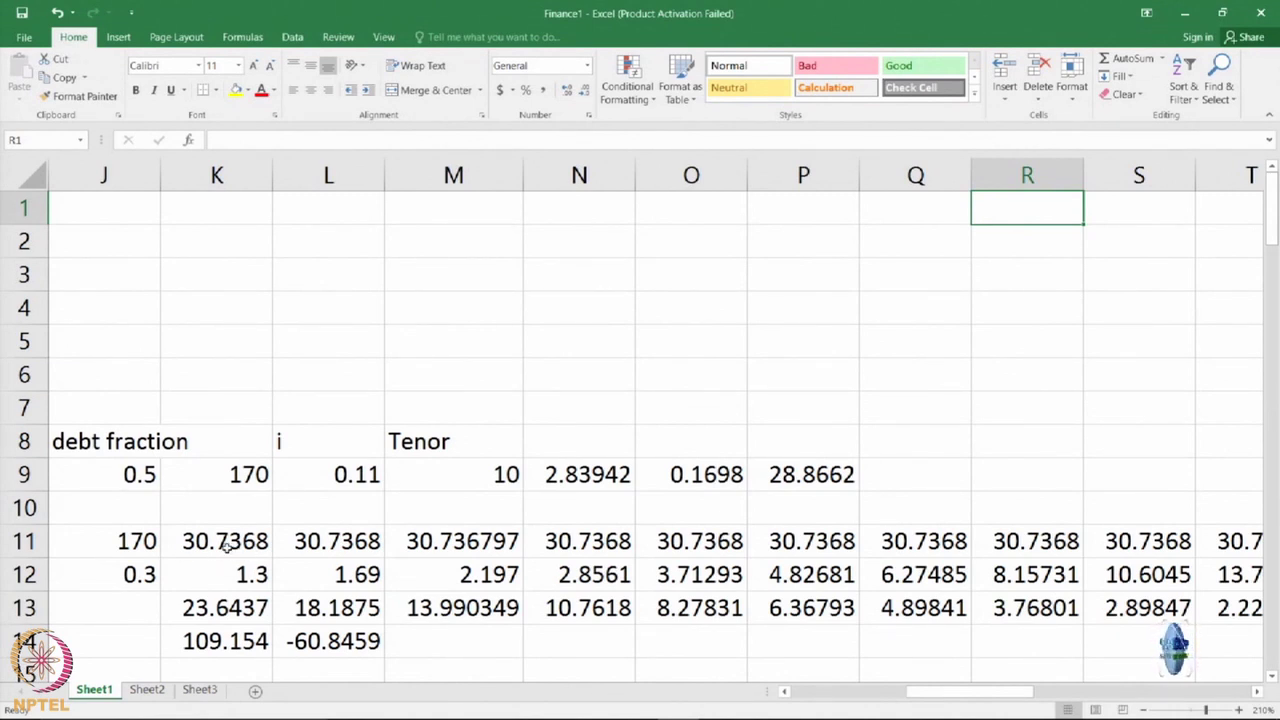
Examine the annual cash-flow formulas along row 11, from K11 through the loan years and into the years beyond column U
click(228, 549)
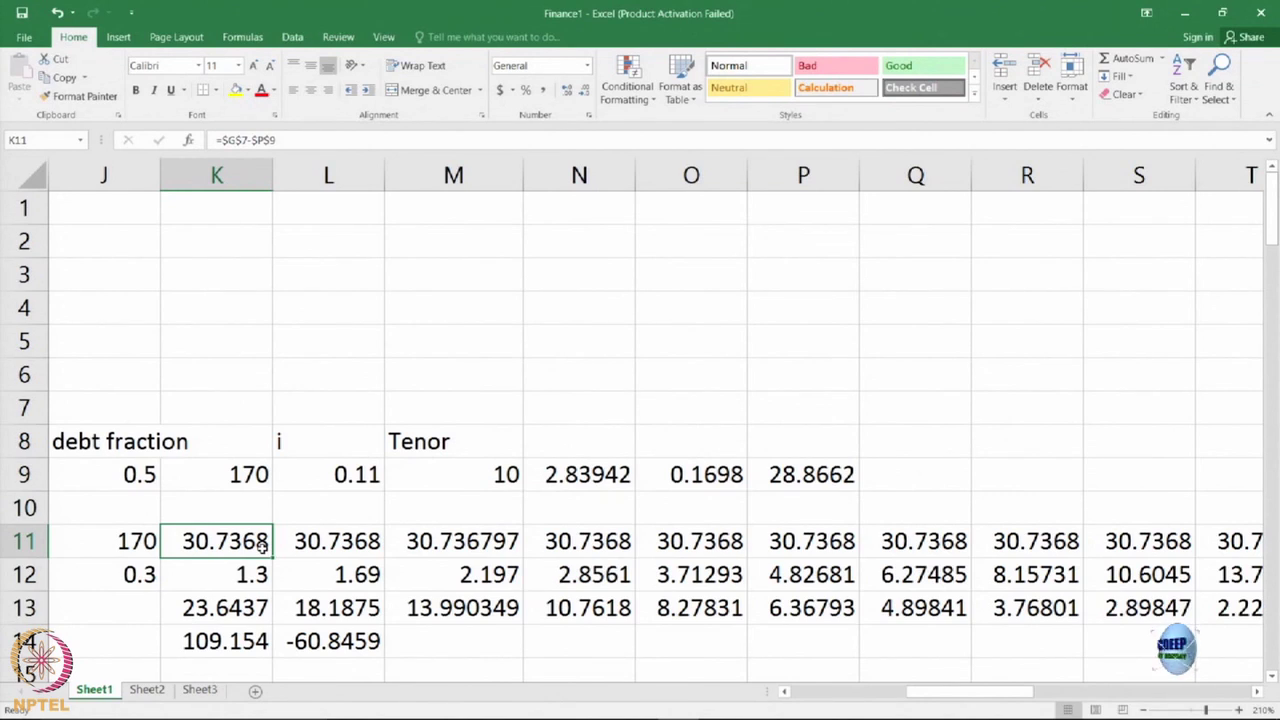
key(Right)
key(Right)
key(Right)
key(Right)
key(Right)
key(Right)
key(Right)
key(Right)
key(Right)
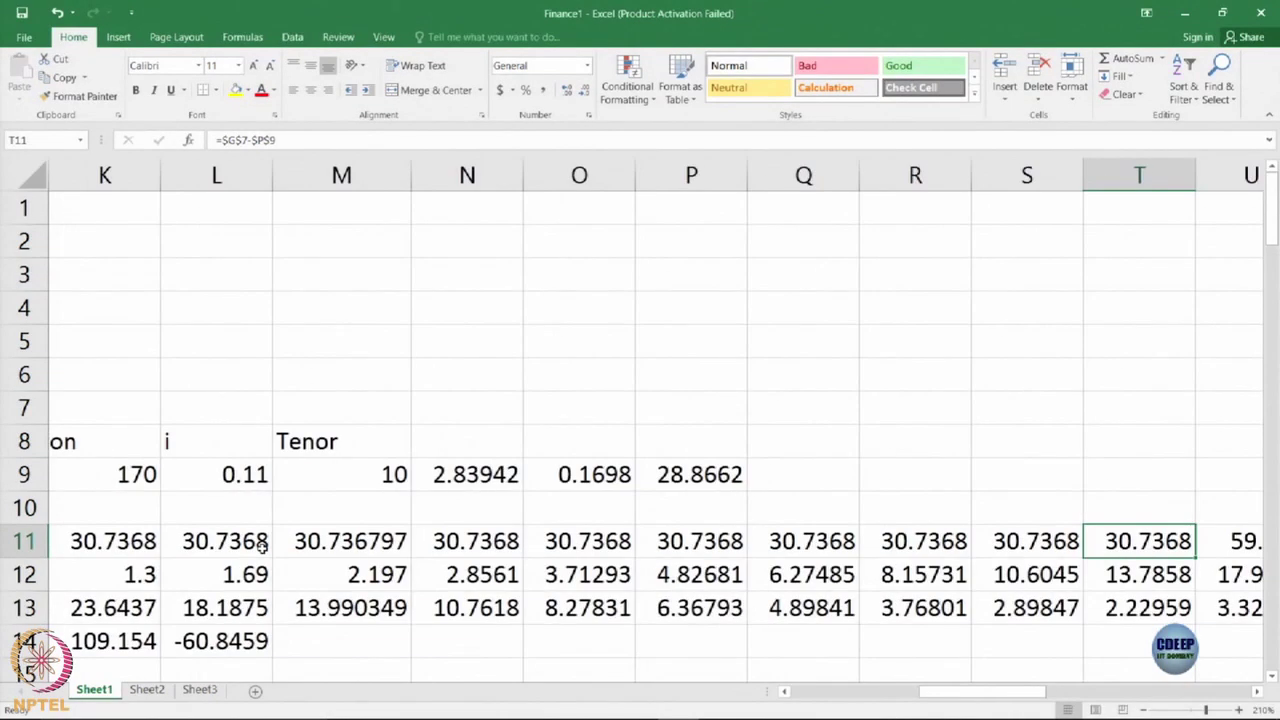
key(Right)
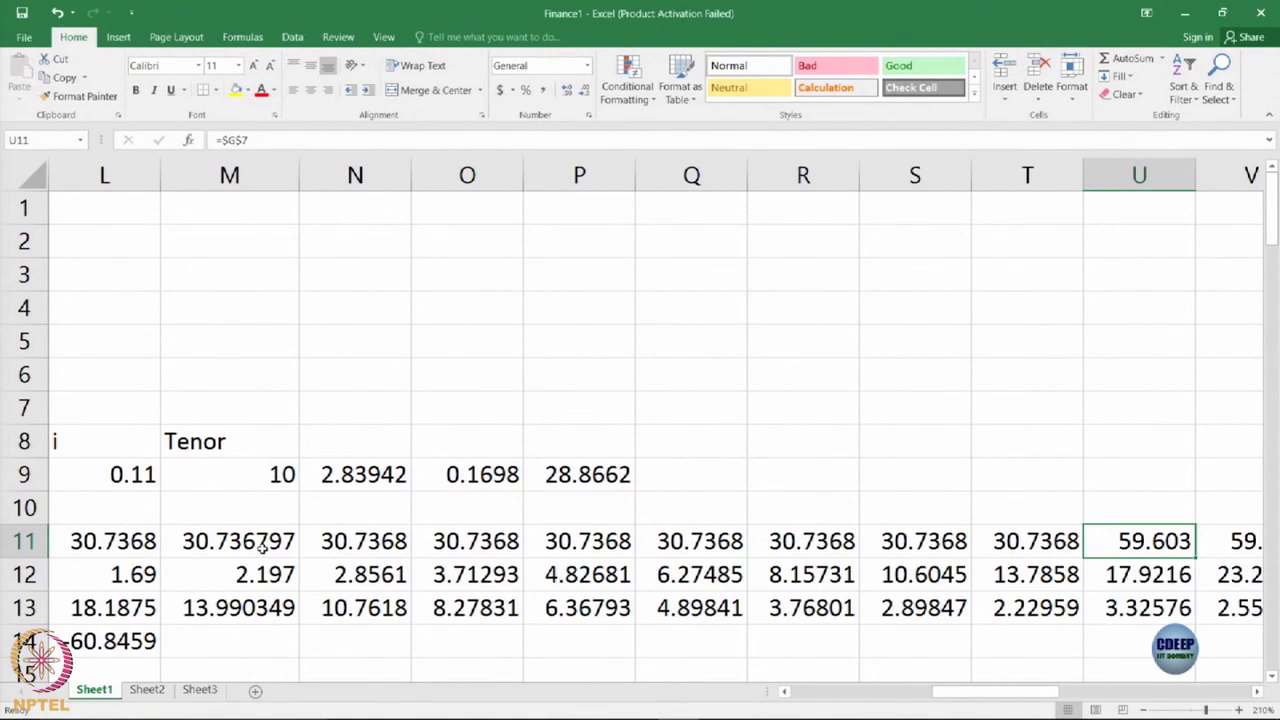
key(Right)
key(Right)
key(Right)
key(Right)
key(Right)
key(Right)
key(Right)
key(Right)
key(Right)
key(Right)
key(Right)
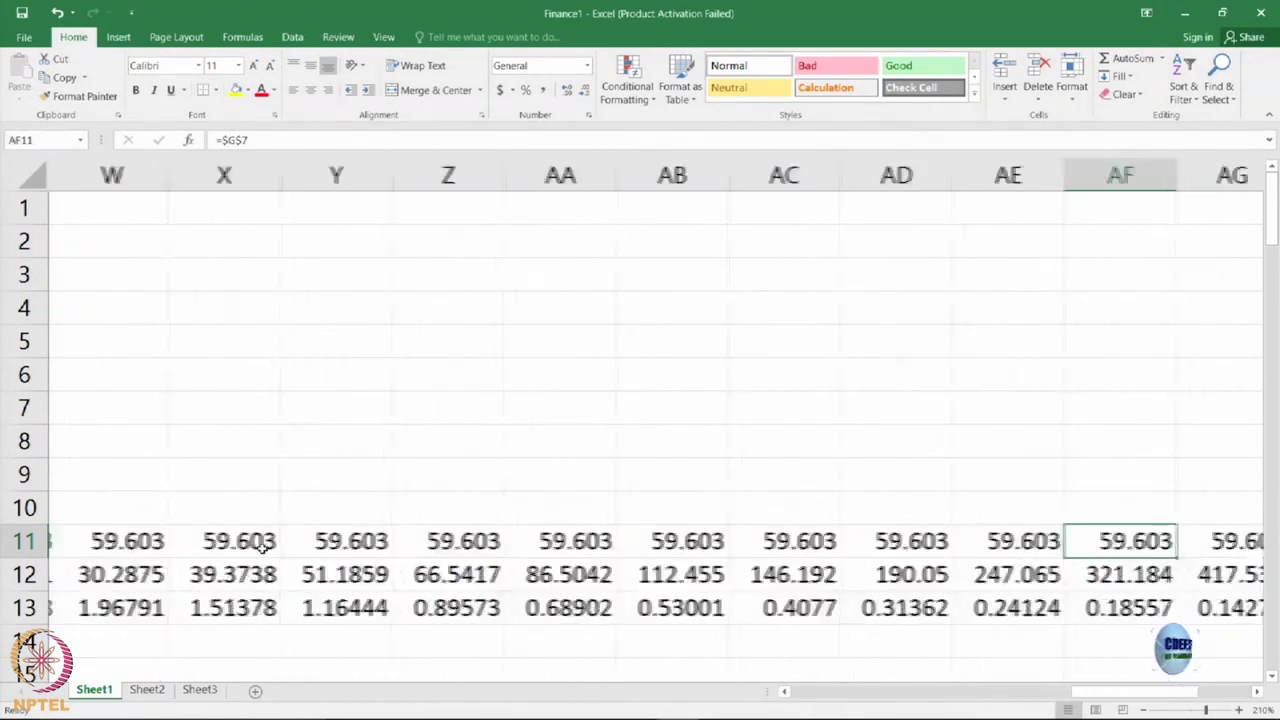
key(Left)
key(Left)
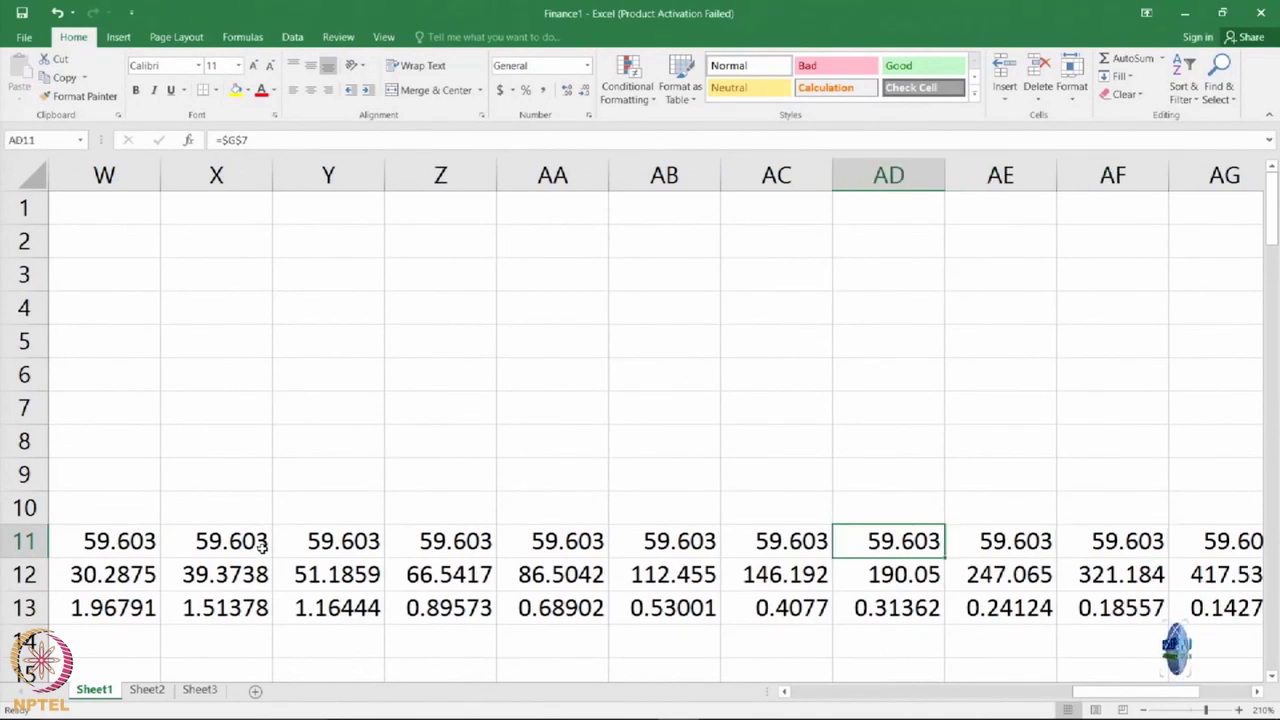
key(Left)
key(Left)
key(Left)
key(Left)
key(Left)
key(Left)
key(Left)
key(Left)
key(Left)
key(Left)
key(Left)
key(Left)
key(Left)
key(Left)
key(Left)
key(Left)
key(Left)
key(Left)
key(Left)
key(Left)
key(Left)
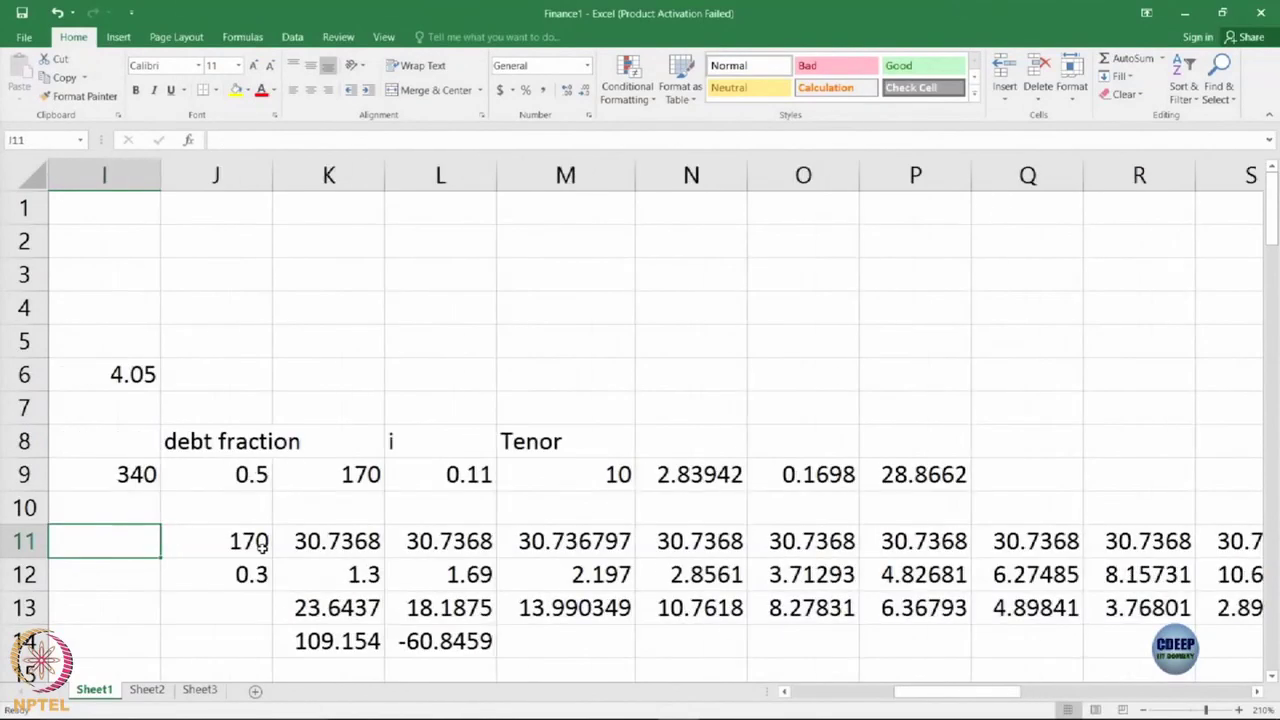
Examine the compounding discount factors along row 12, from the rate in J12 to the last year in column AI
key(Down)
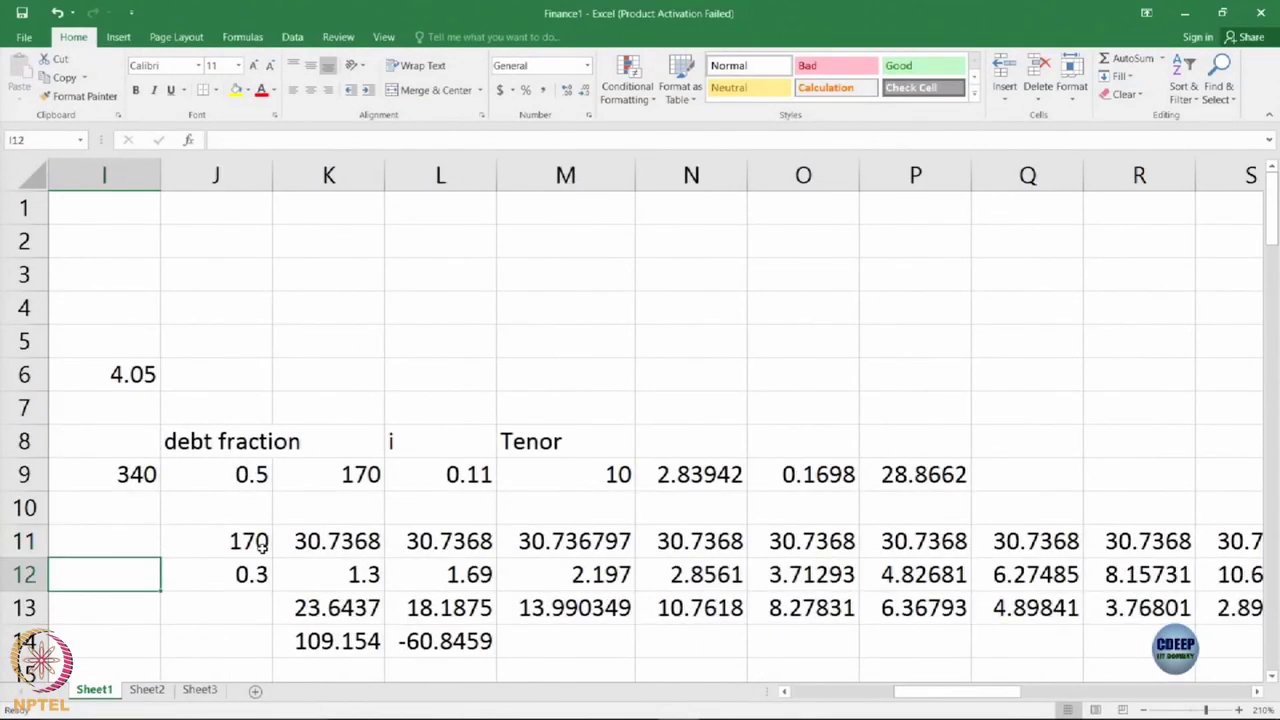
key(Right)
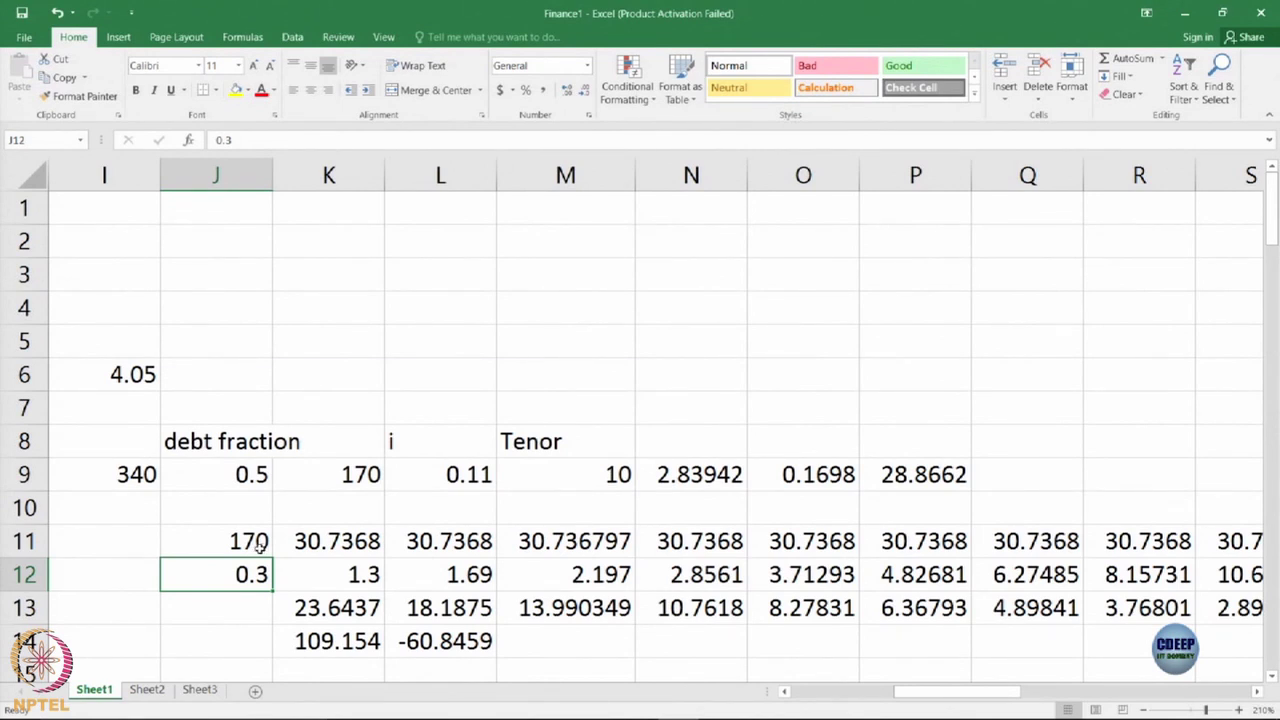
key(Right)
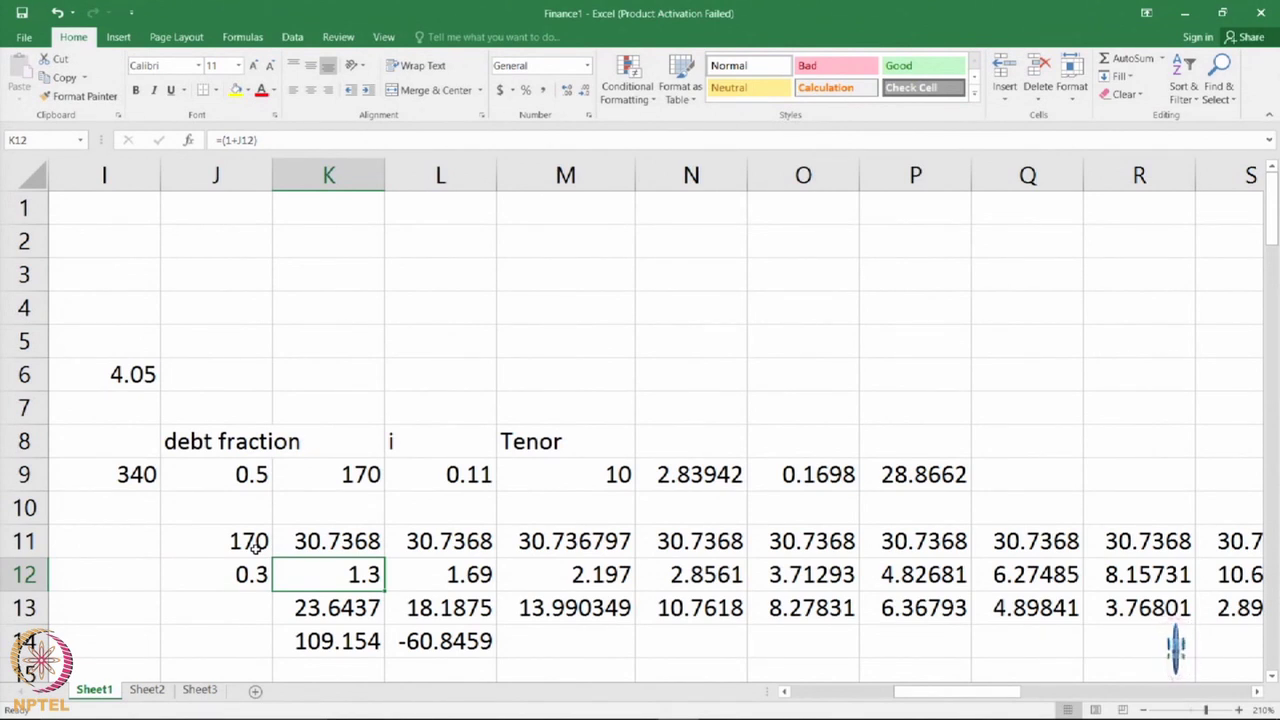
key(Right)
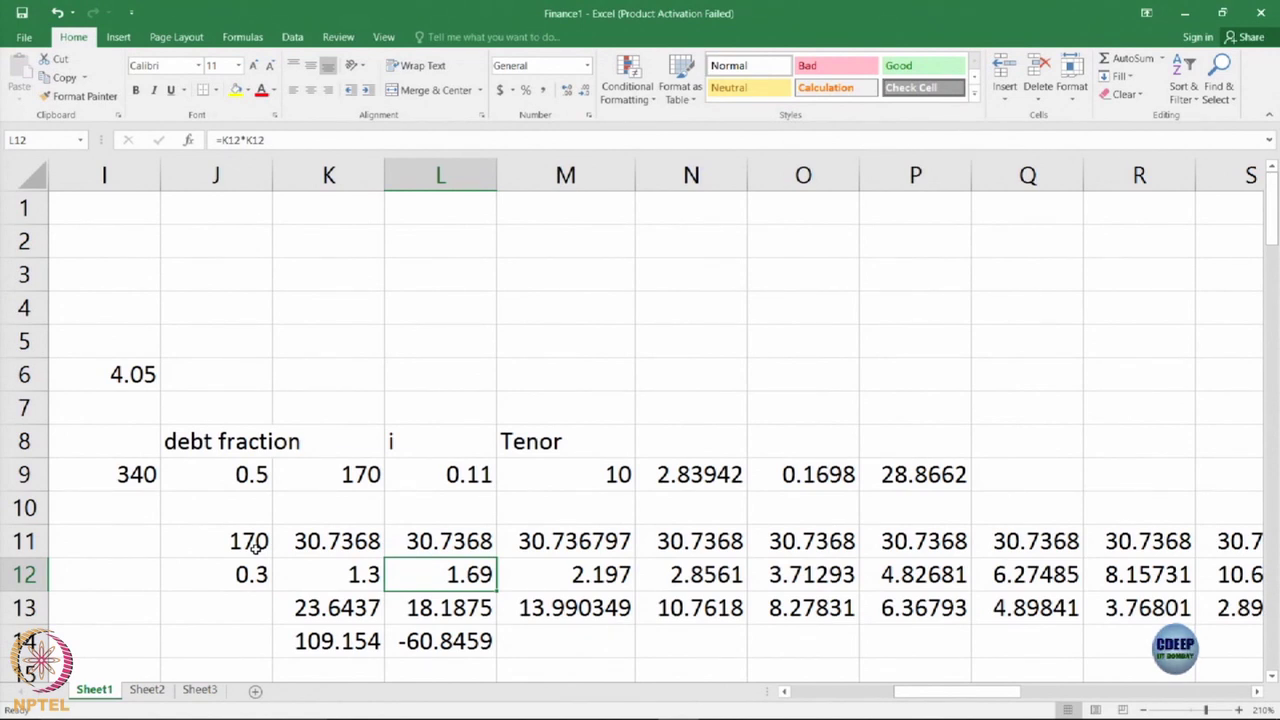
key(Right)
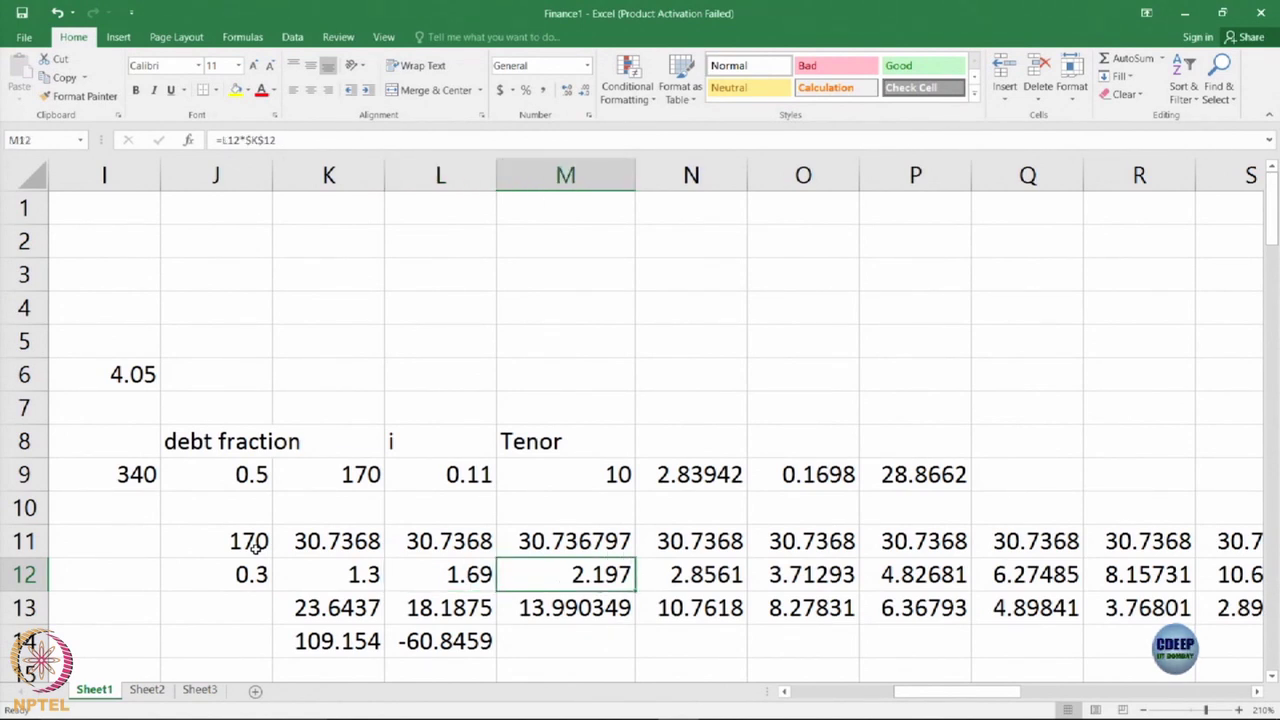
key(Right)
key(Right)
key(Right)
key(Right)
key(Right)
key(Right)
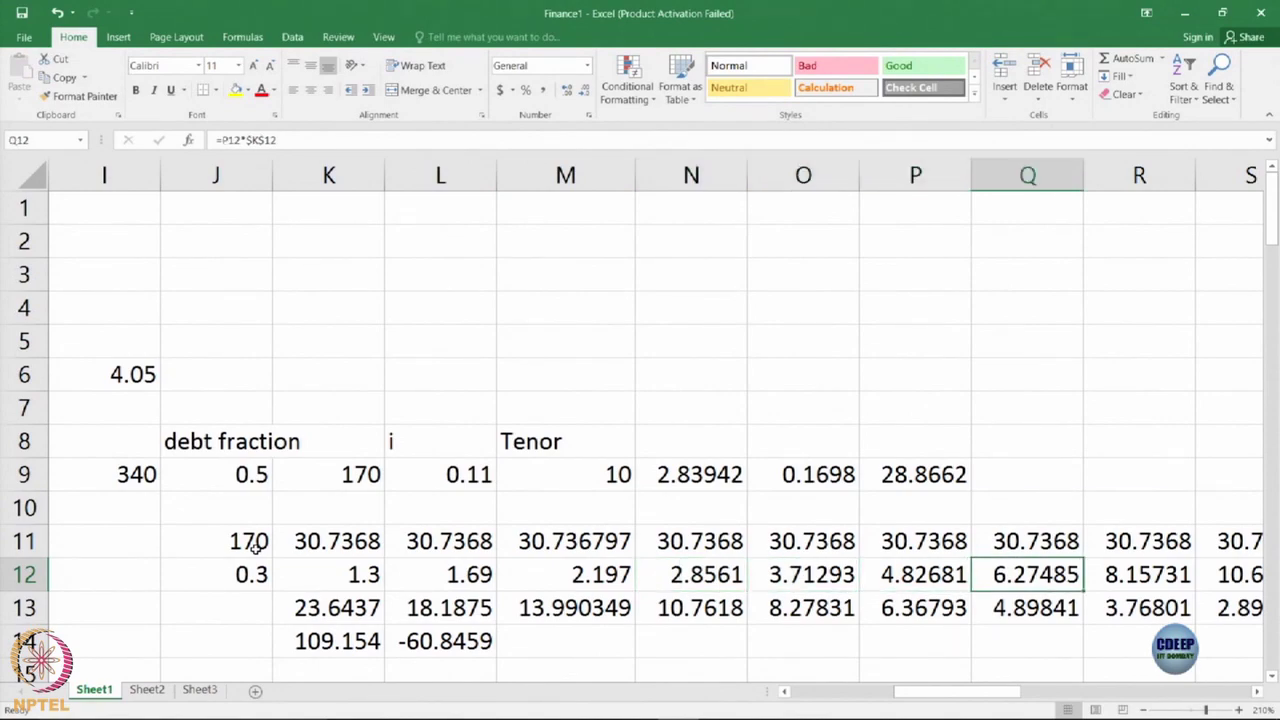
key(Right)
key(Right)
key(Right)
key(Right)
key(Right)
key(Right)
key(Right)
key(Right)
key(Right)
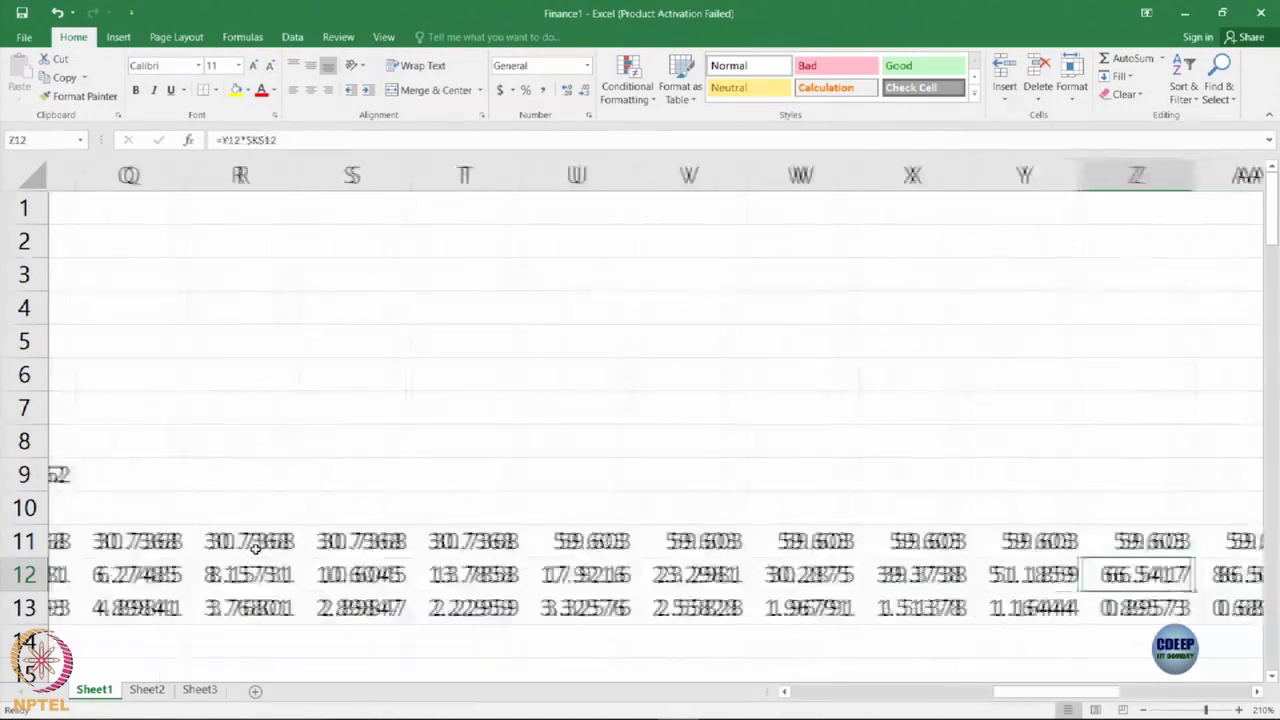
key(Right)
key(Right)
key(Right)
key(Right)
key(Right)
key(Right)
key(Right)
key(Right)
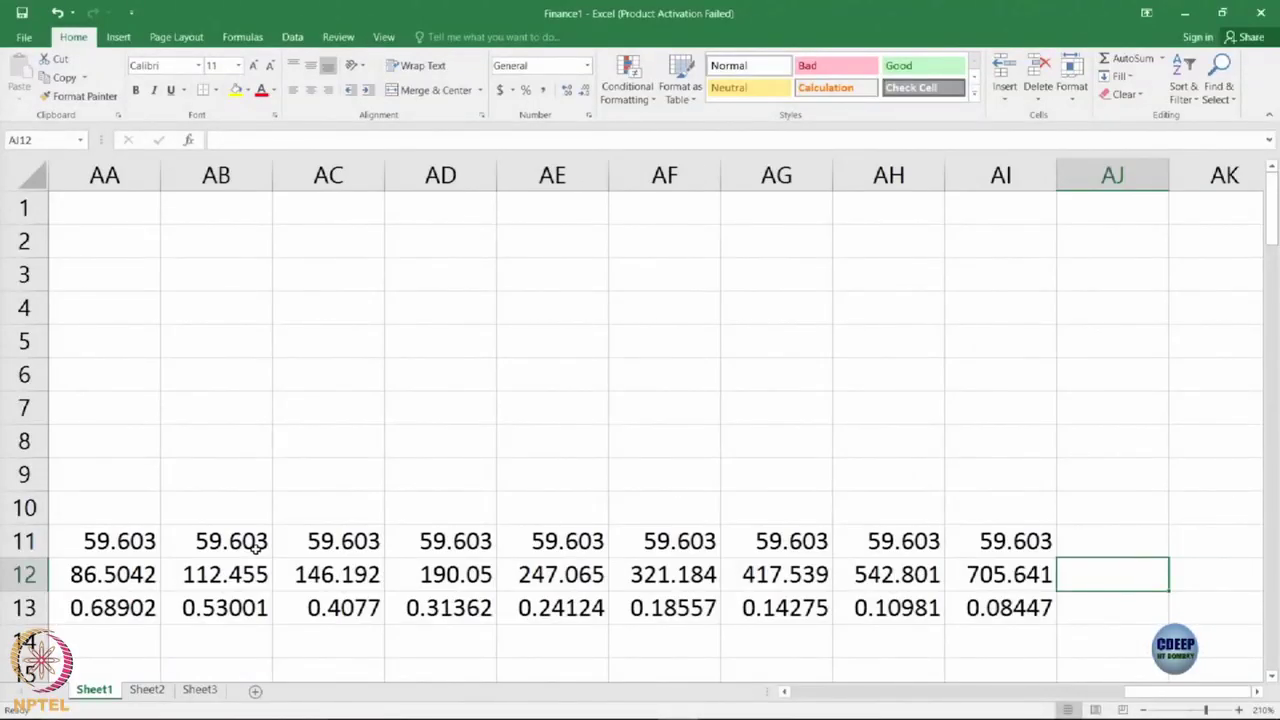
key(Left)
key(Left)
key(Left)
key(Left)
key(Left)
key(Left)
key(Left)
key(Left)
key(Left)
key(Left)
key(Left)
key(Left)
key(Left)
key(Left)
key(Left)
key(Left)
key(Left)
key(Left)
key(Left)
key(Left)
key(Left)
key(Left)
key(Left)
key(Left)
key(Left)
key(Left)
key(Left)
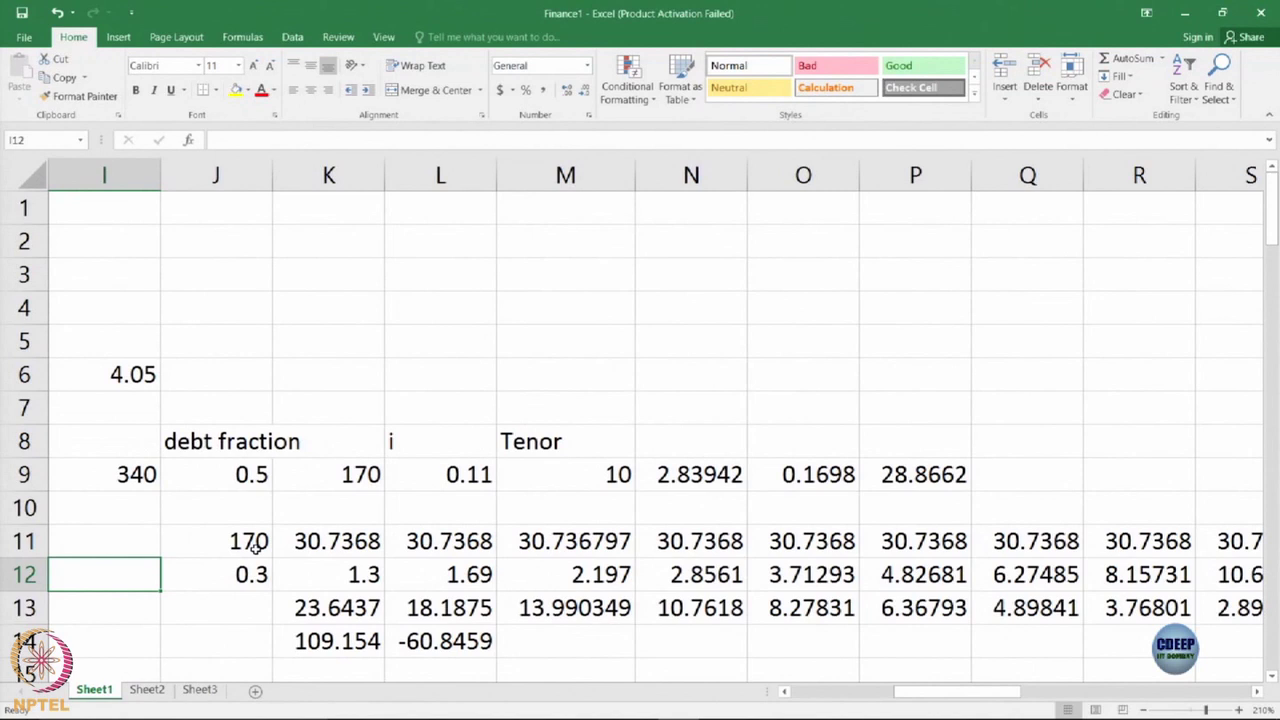
Examine the discounted cash-flow formulas in row 13 and the formula in K14 that sums them
key(Down)
key(Right)
key(Right)
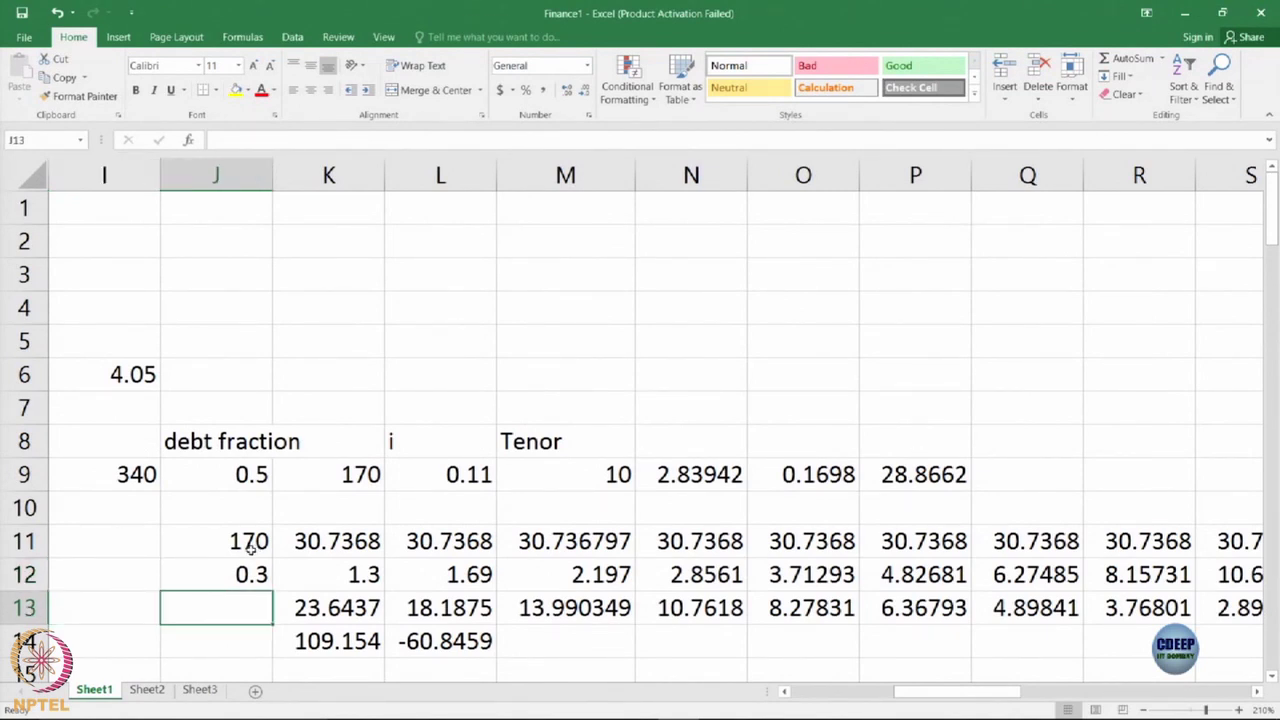
key(Up)
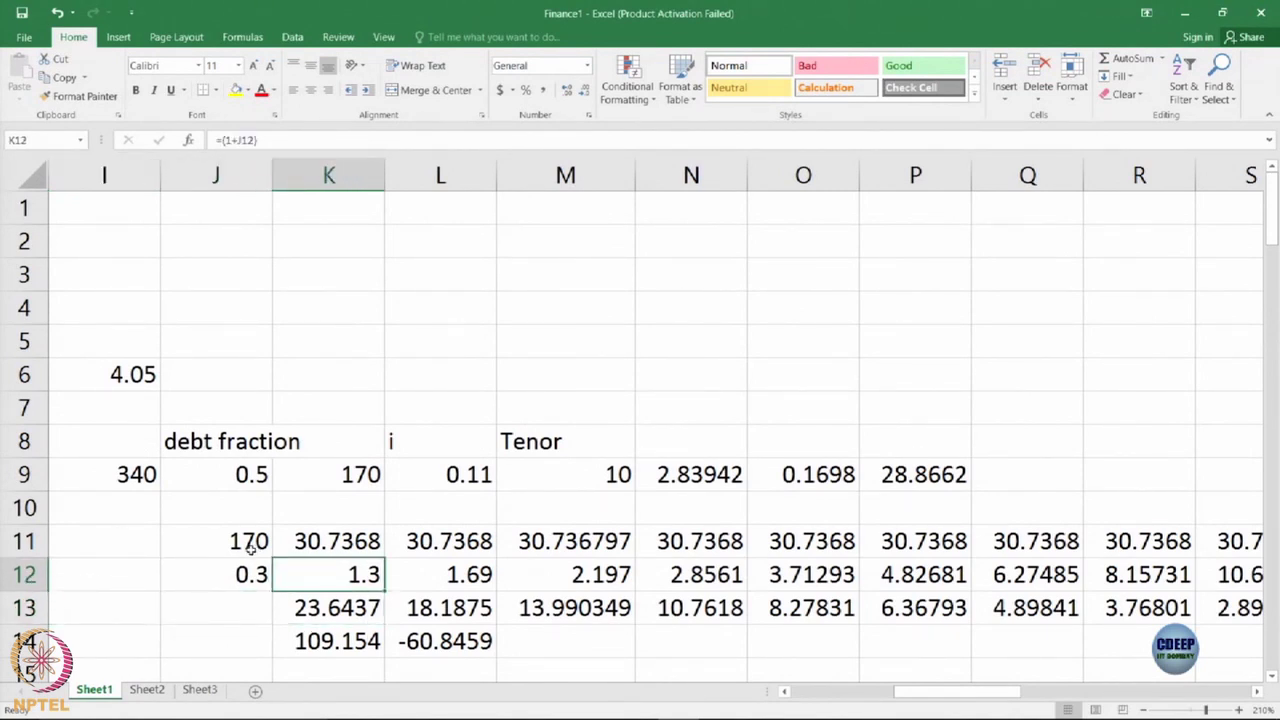
key(Up)
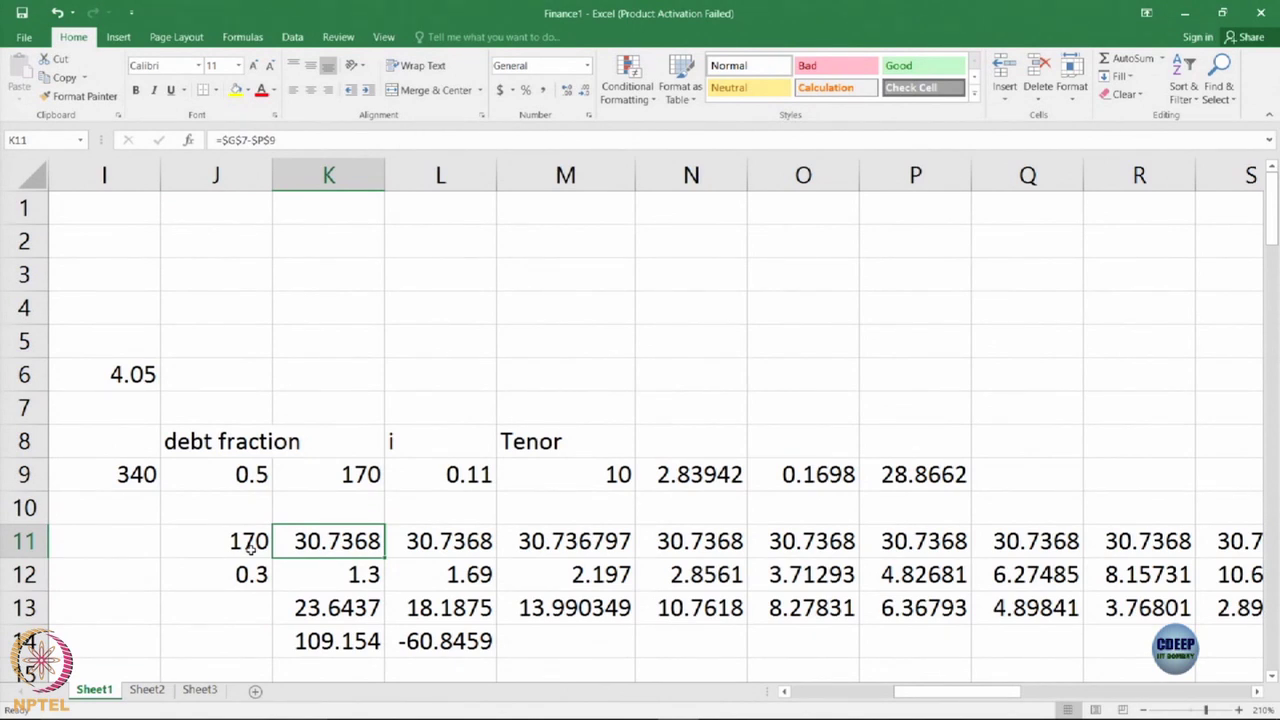
key(Down)
key(Down)
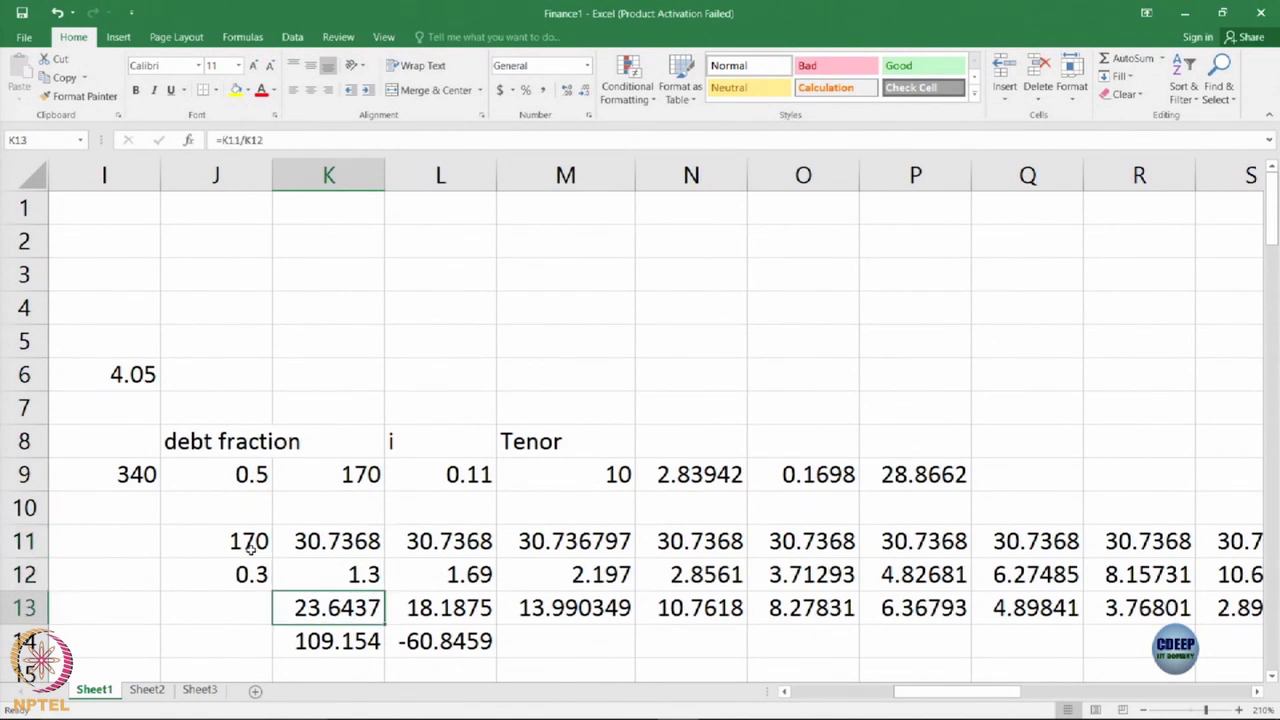
key(Right)
key(Right)
key(Right)
key(Right)
key(Right)
key(Right)
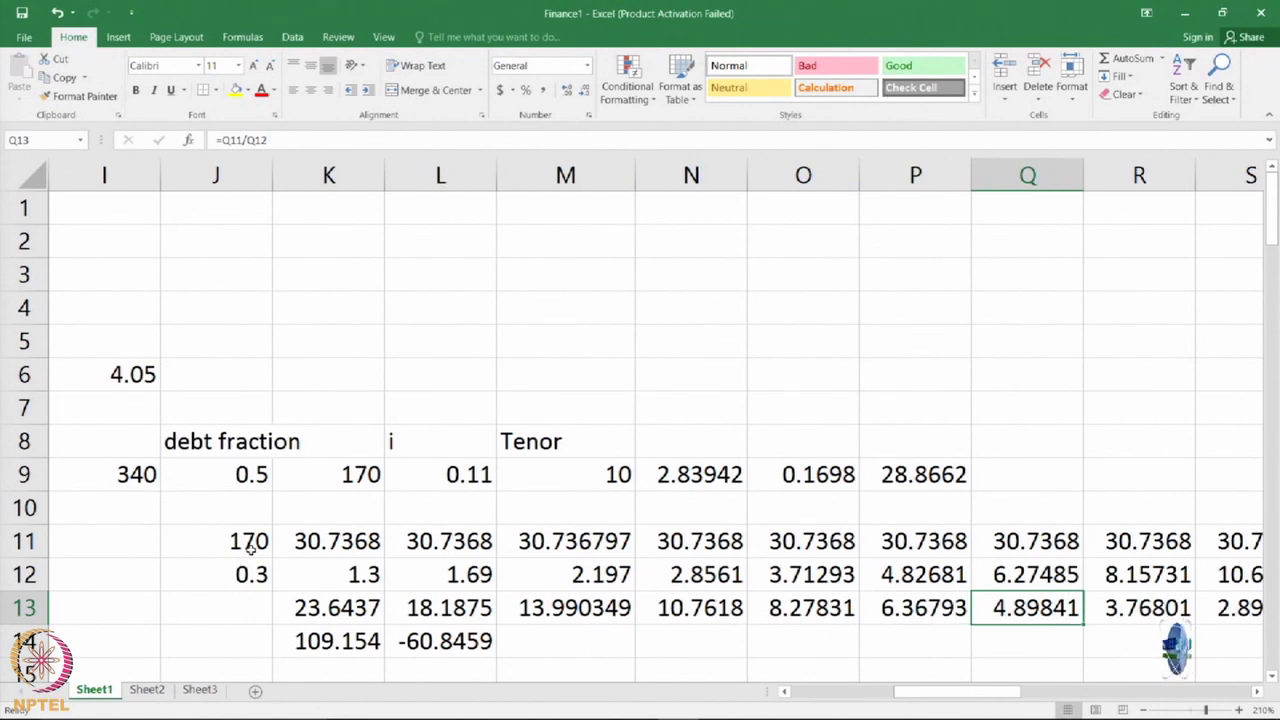
key(Down)
key(Left)
key(Left)
key(Left)
key(Left)
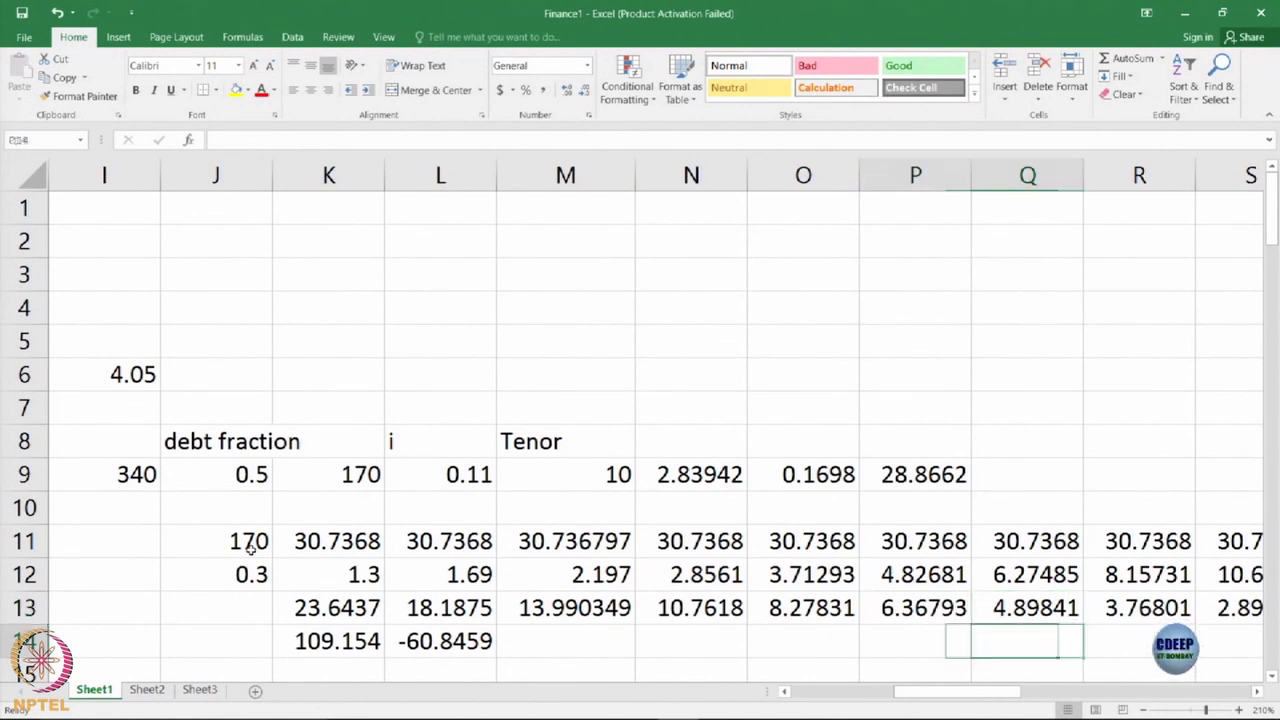
key(Left)
key(Left)
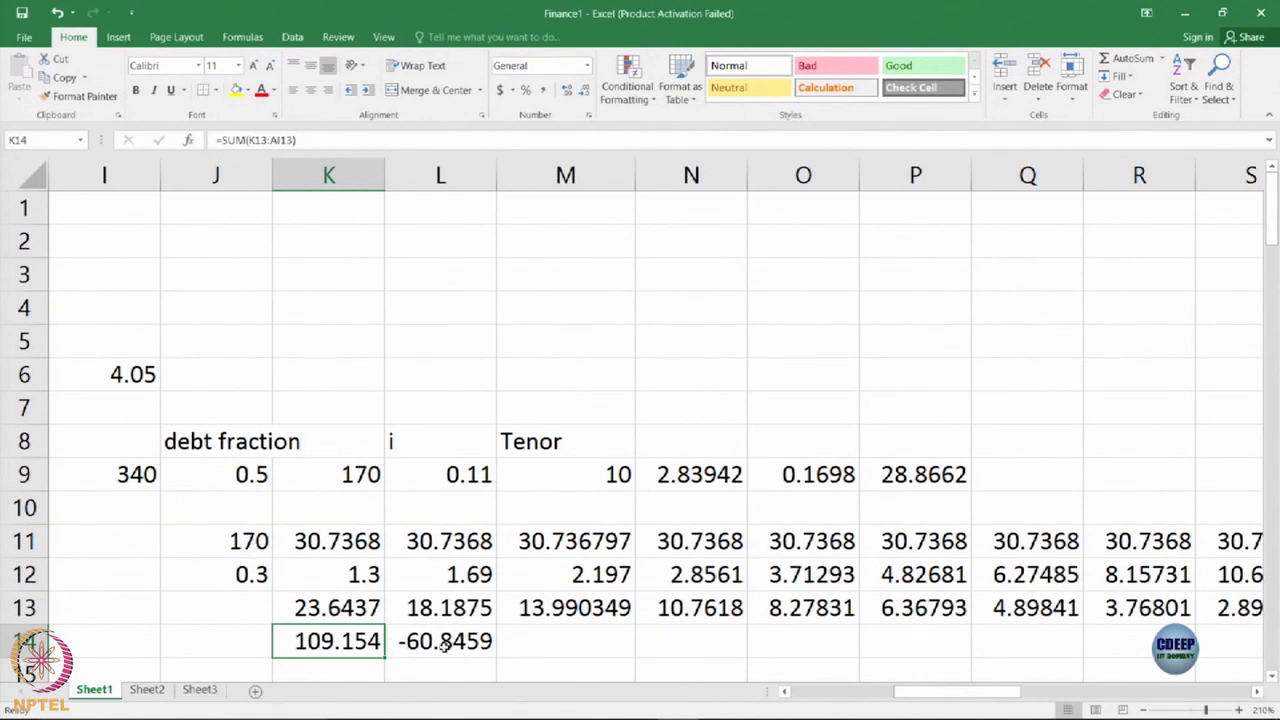
Try a discount rate of 0.2 in cell J12
click(259, 577)
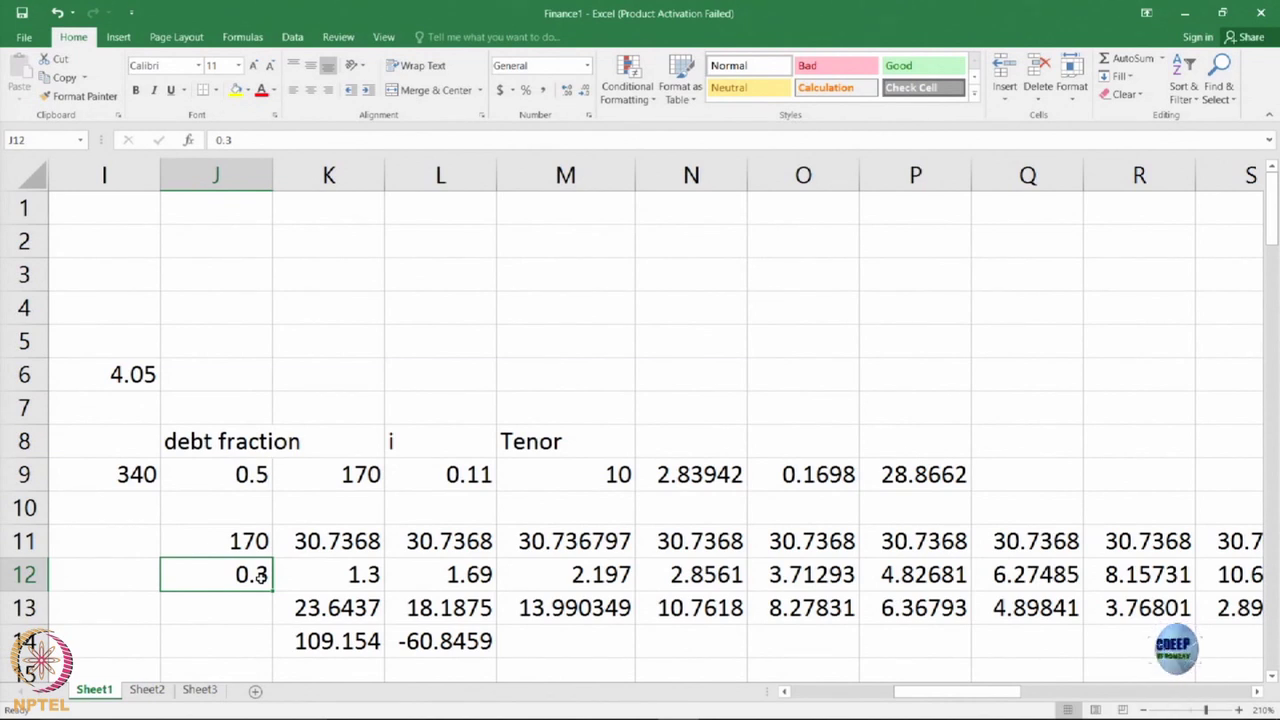
key(BackSpace)
text(0.2)
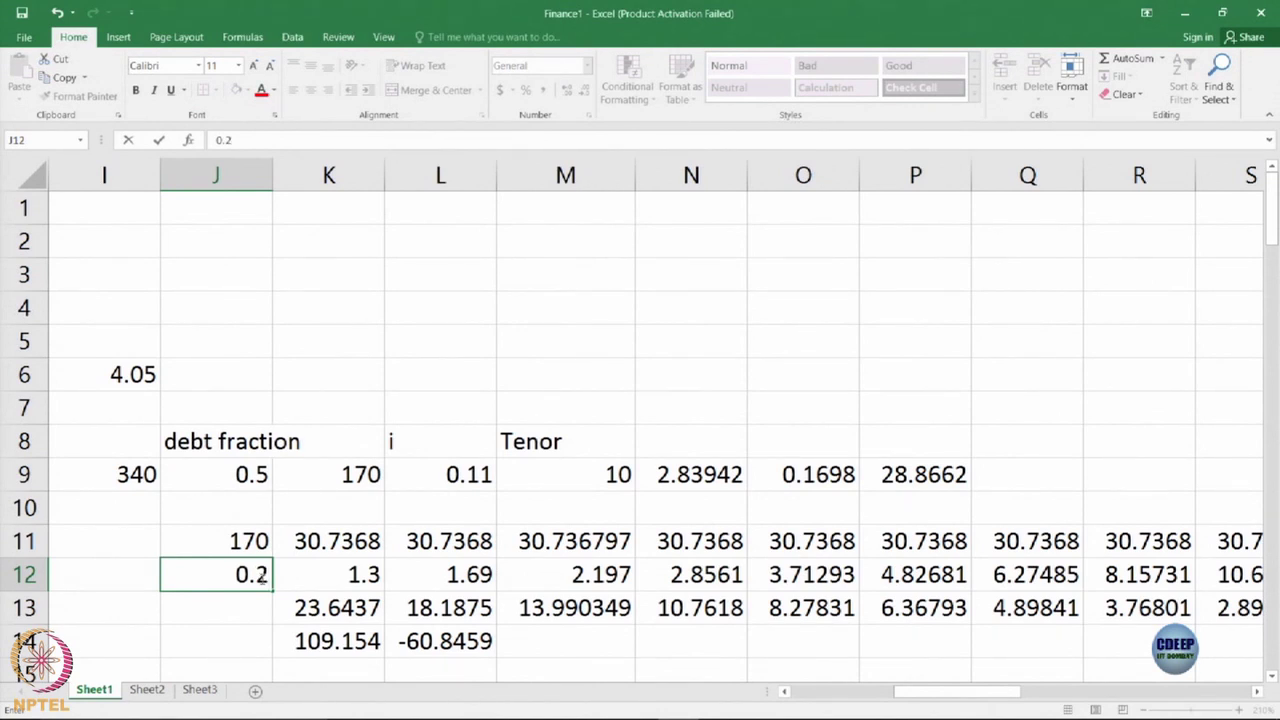
key(Return)
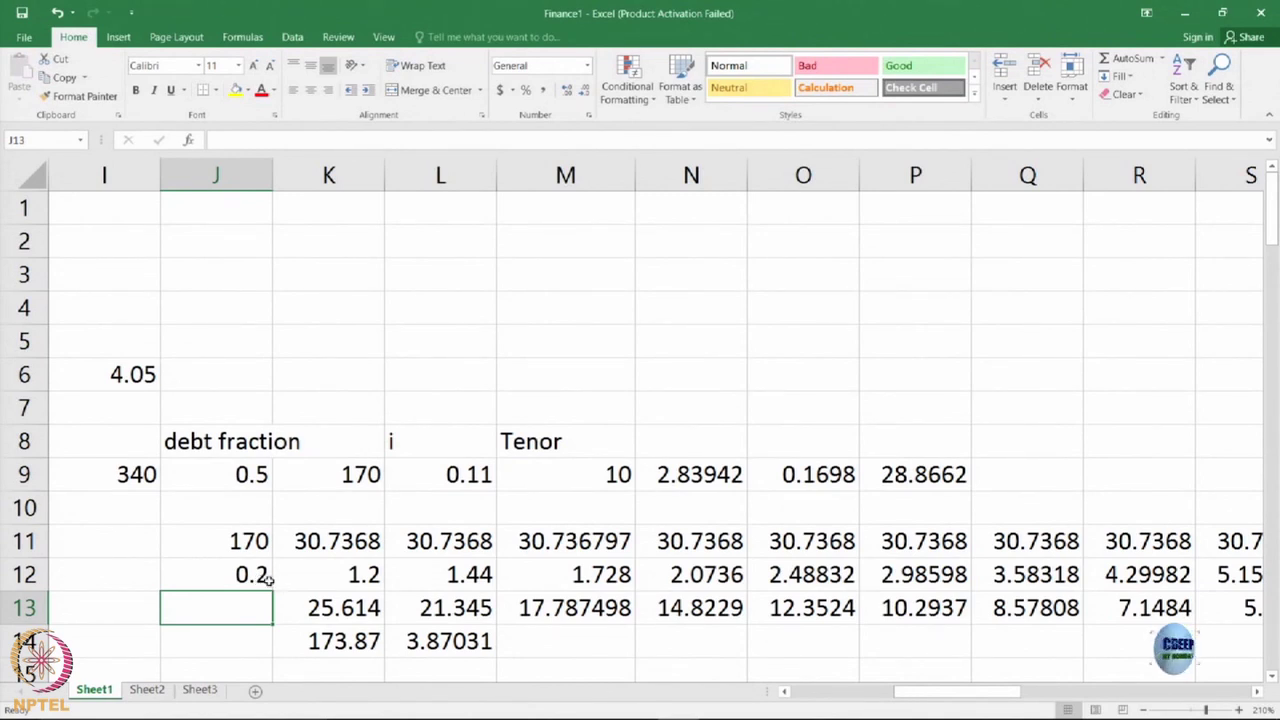
Try a discount rate of 0.22 in cell J12
click(266, 578)
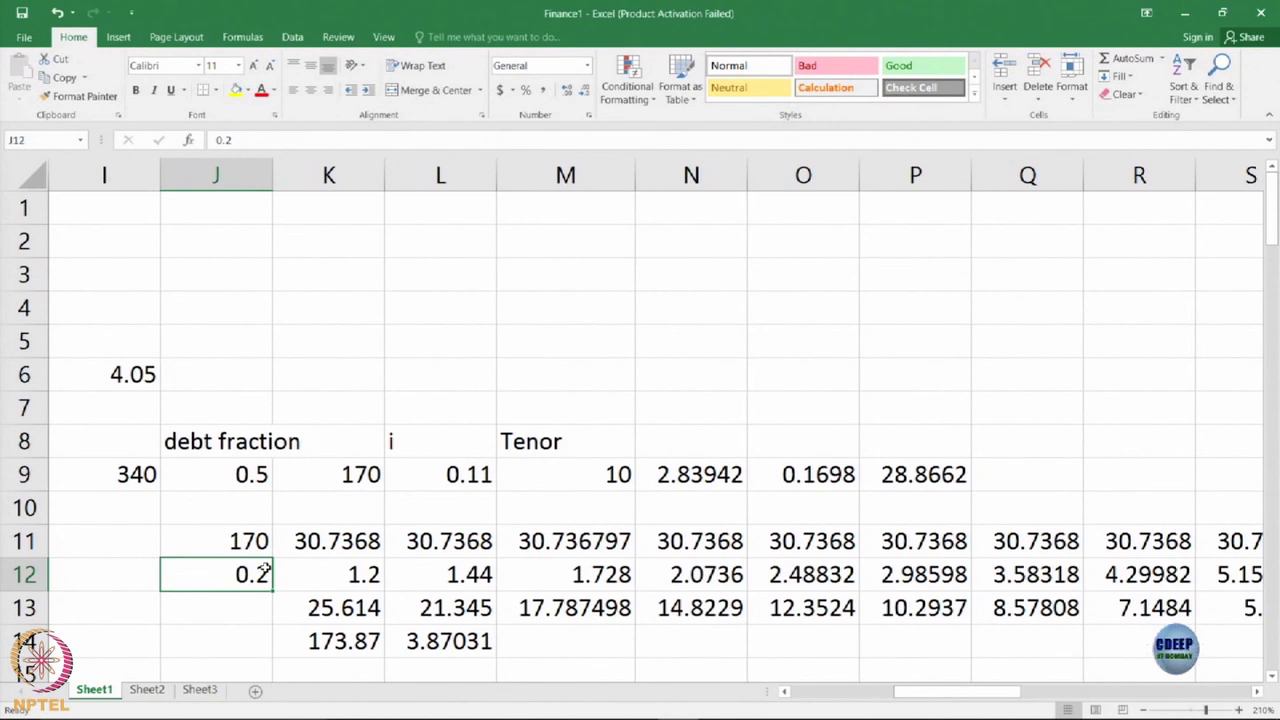
text(2)
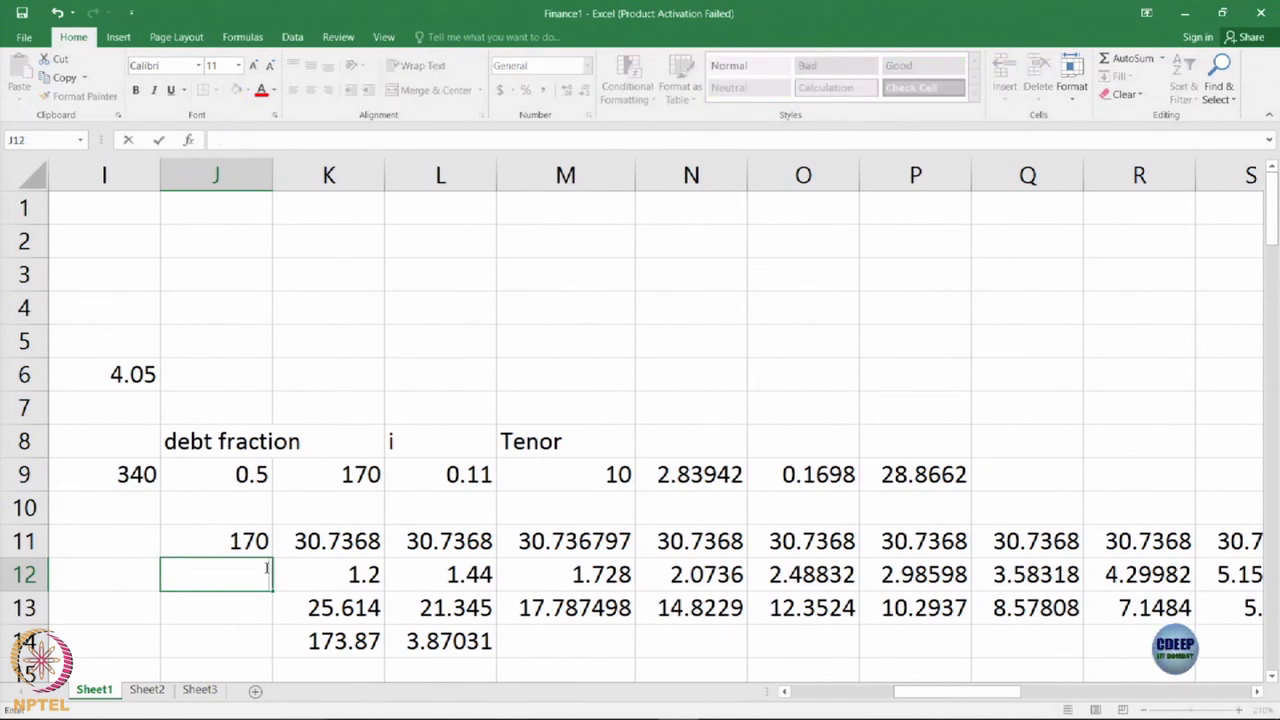
text(.2)
text(0.)
text(22)
key(Return)
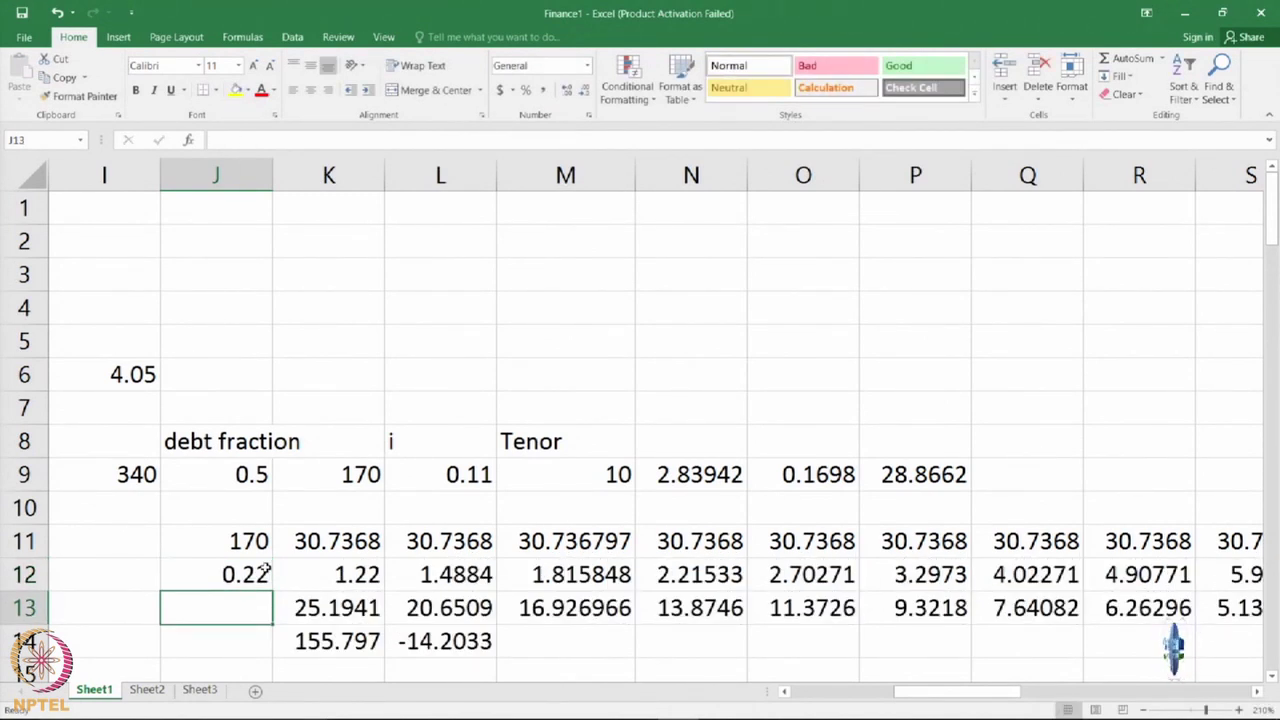
Try a discount rate of 0.21 in cell J12
click(265, 570)
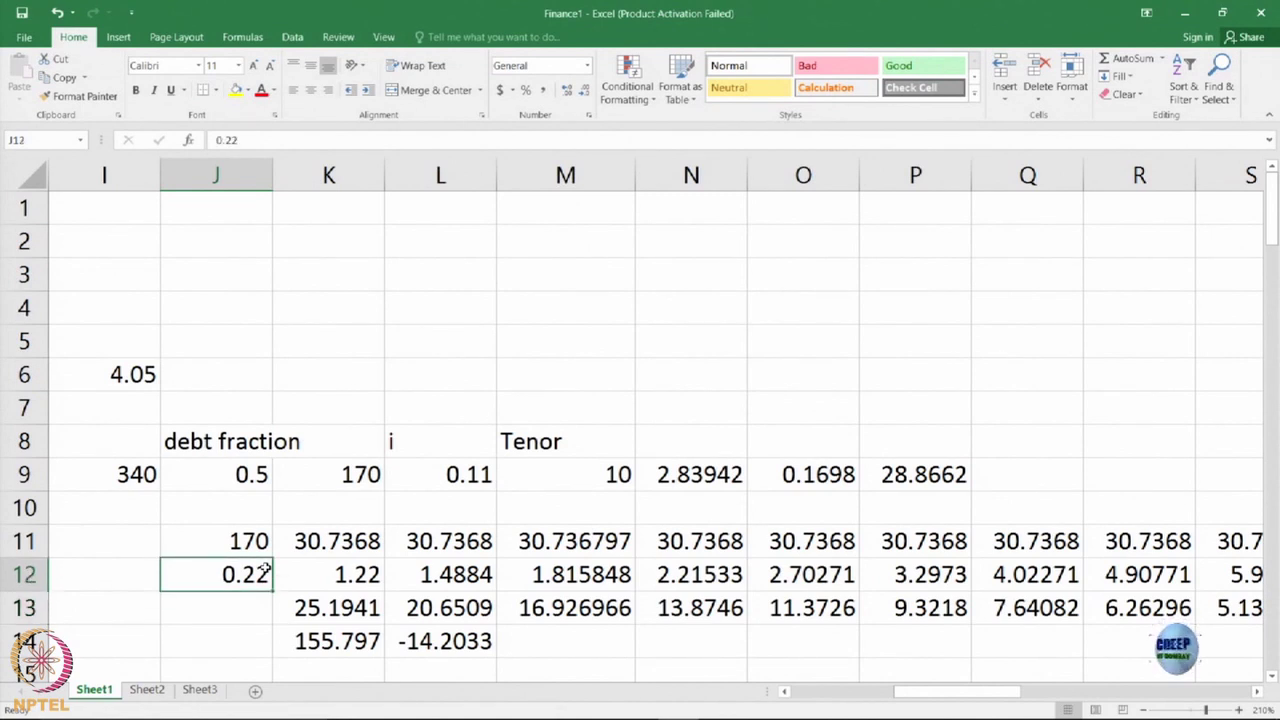
key(BackSpace)
text(0.21)
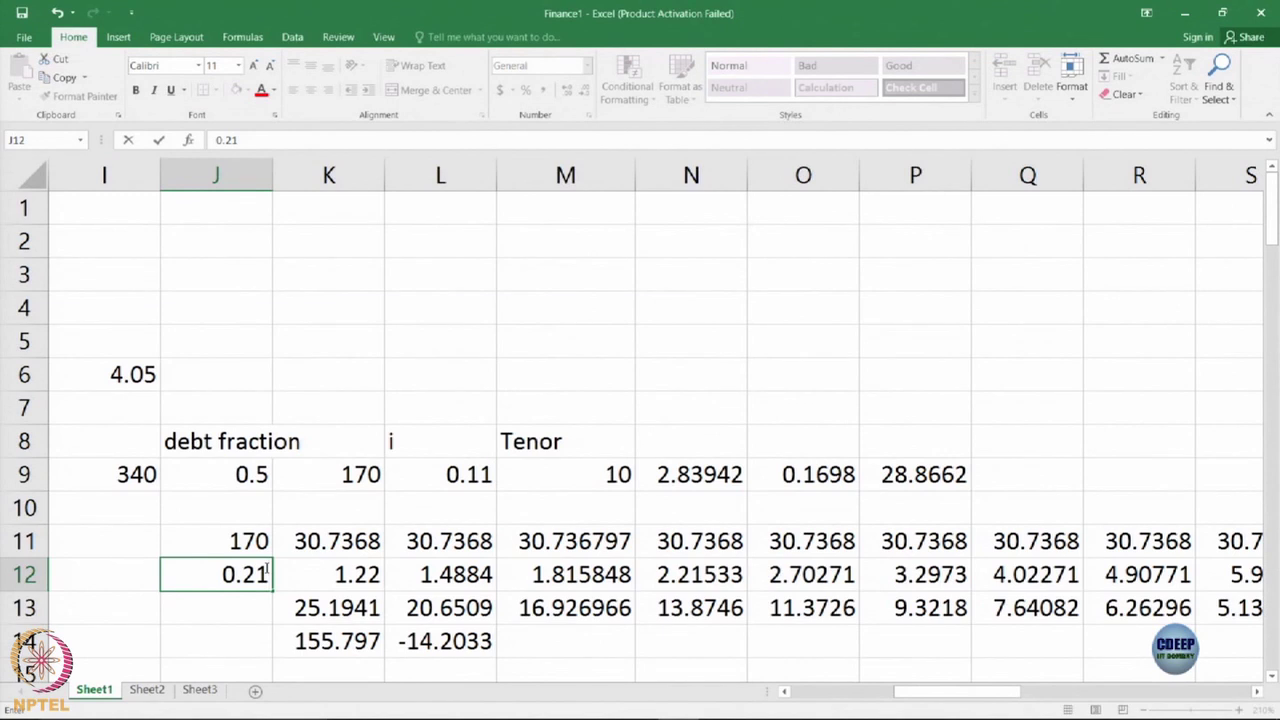
key(Return)
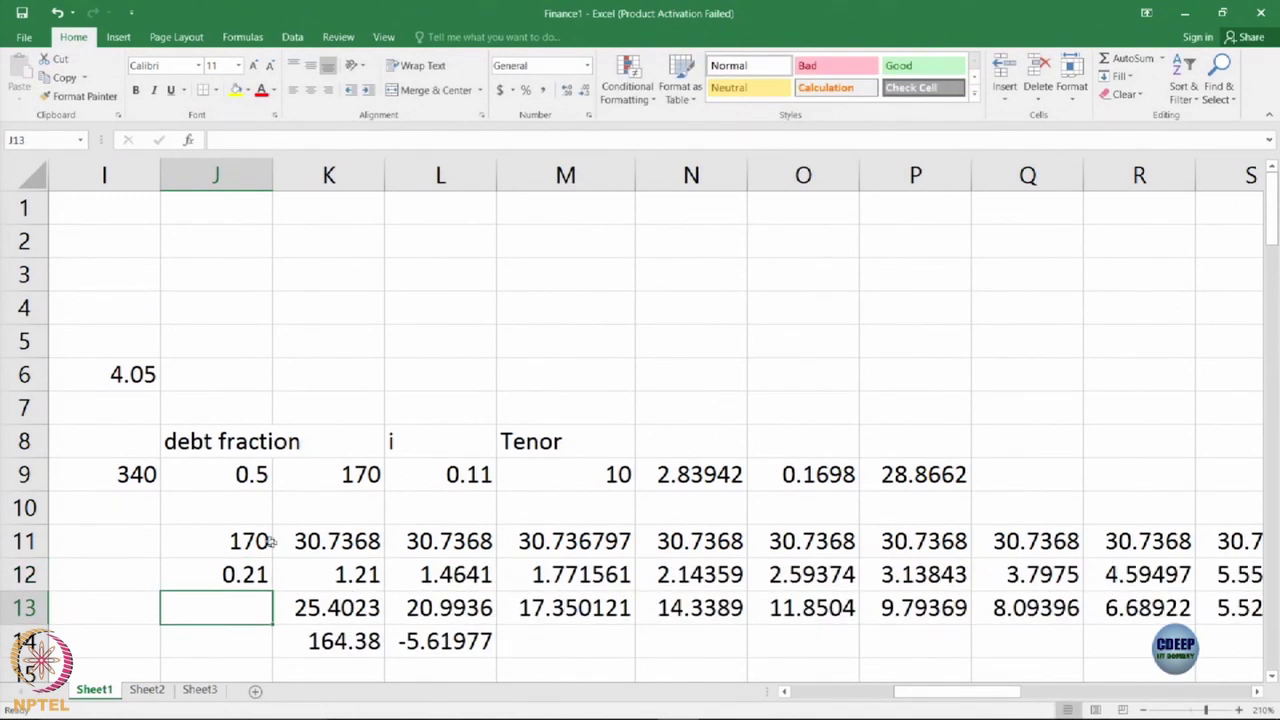
Set the discount rate in cell J12 to 0.205
click(257, 568)
key(BackSpace)
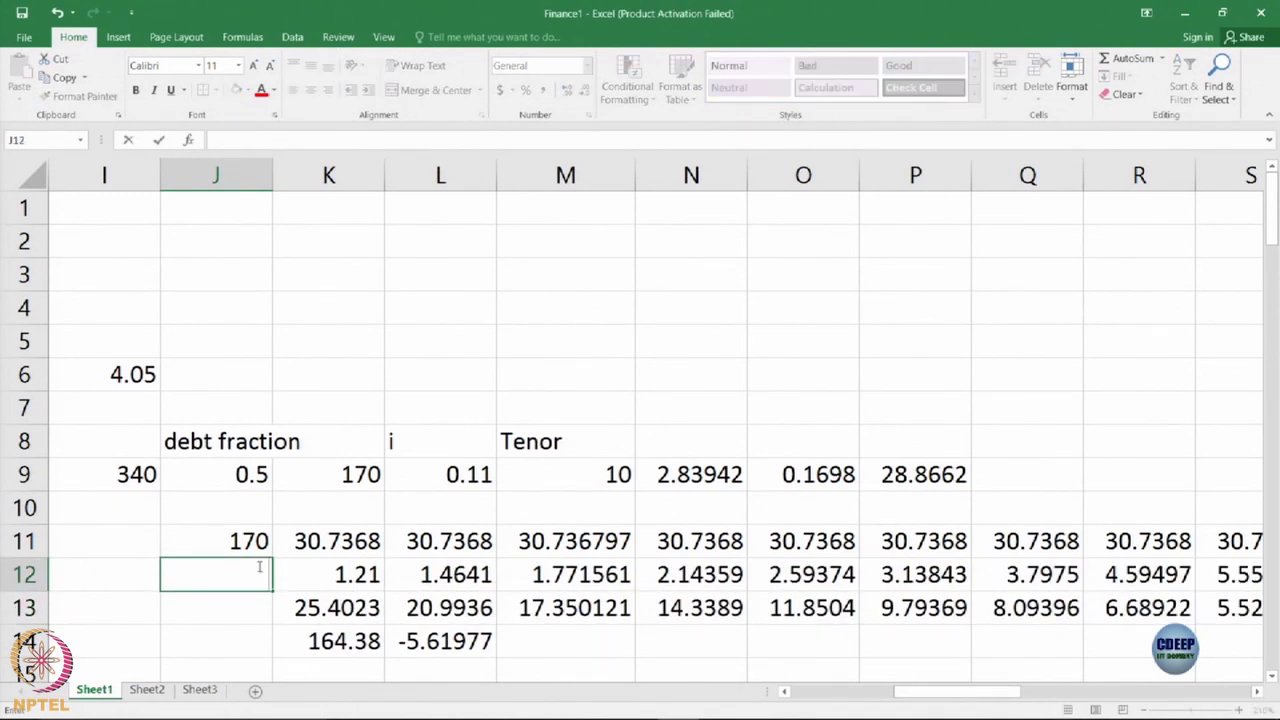
text(0.205)
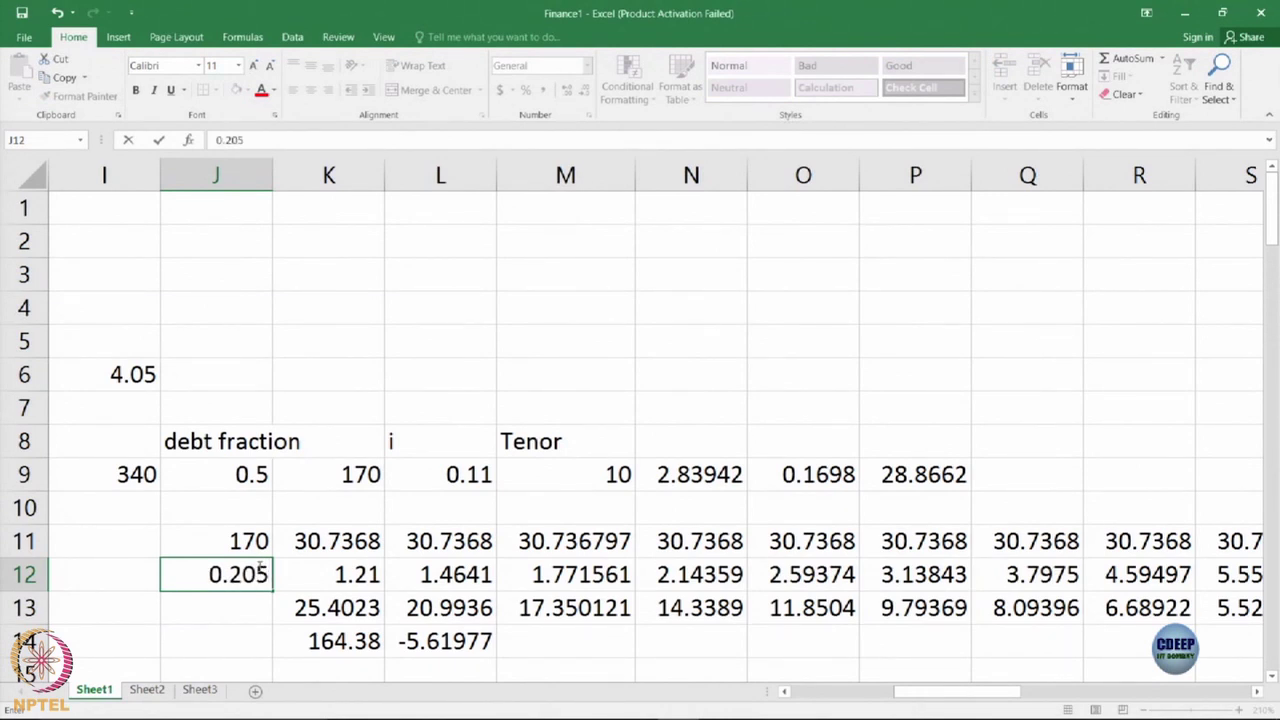
key(Return)
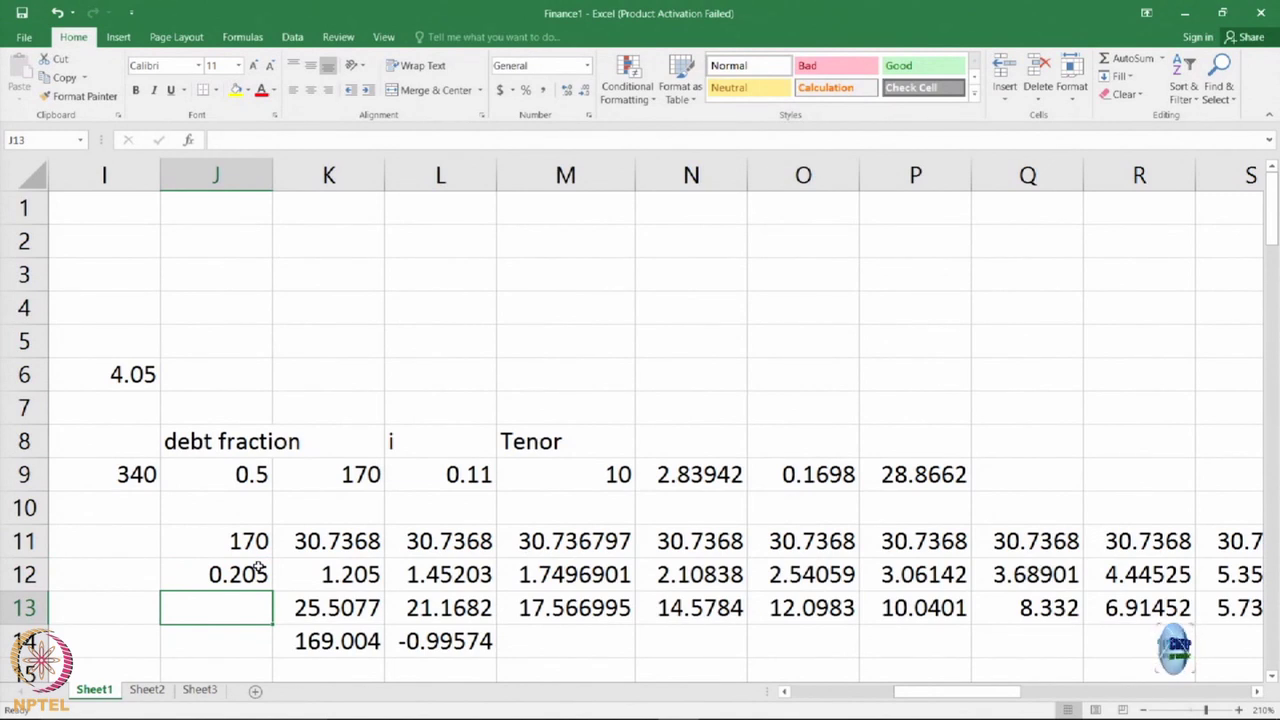
click(246, 582)
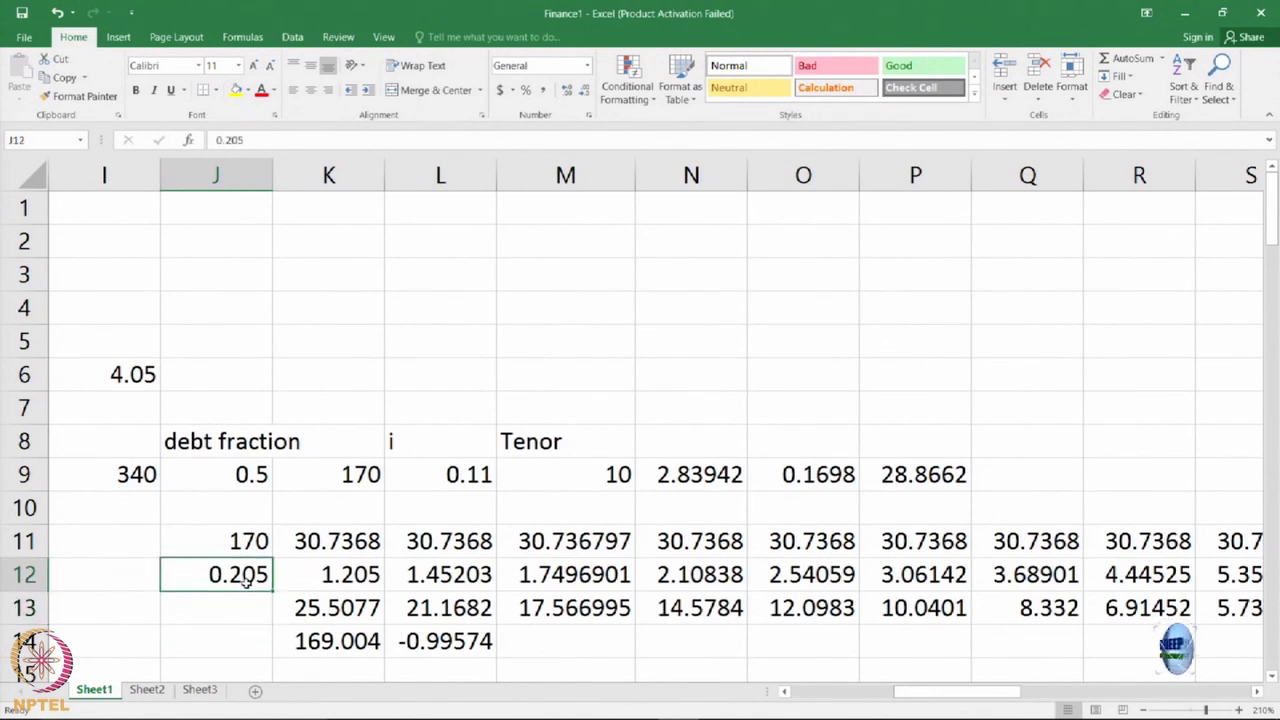
Try a discount rate of 0.201 in cell J12
key(BackSpace)
text(0.20)
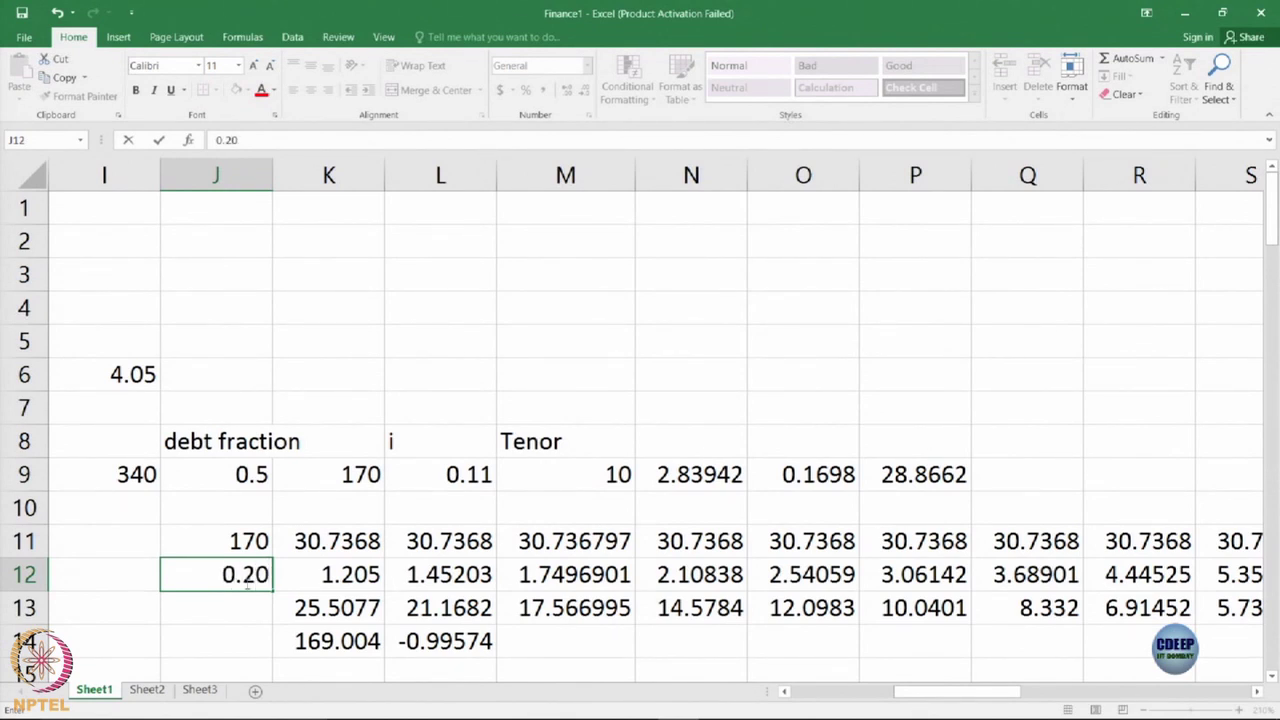
text(1)
key(Return)
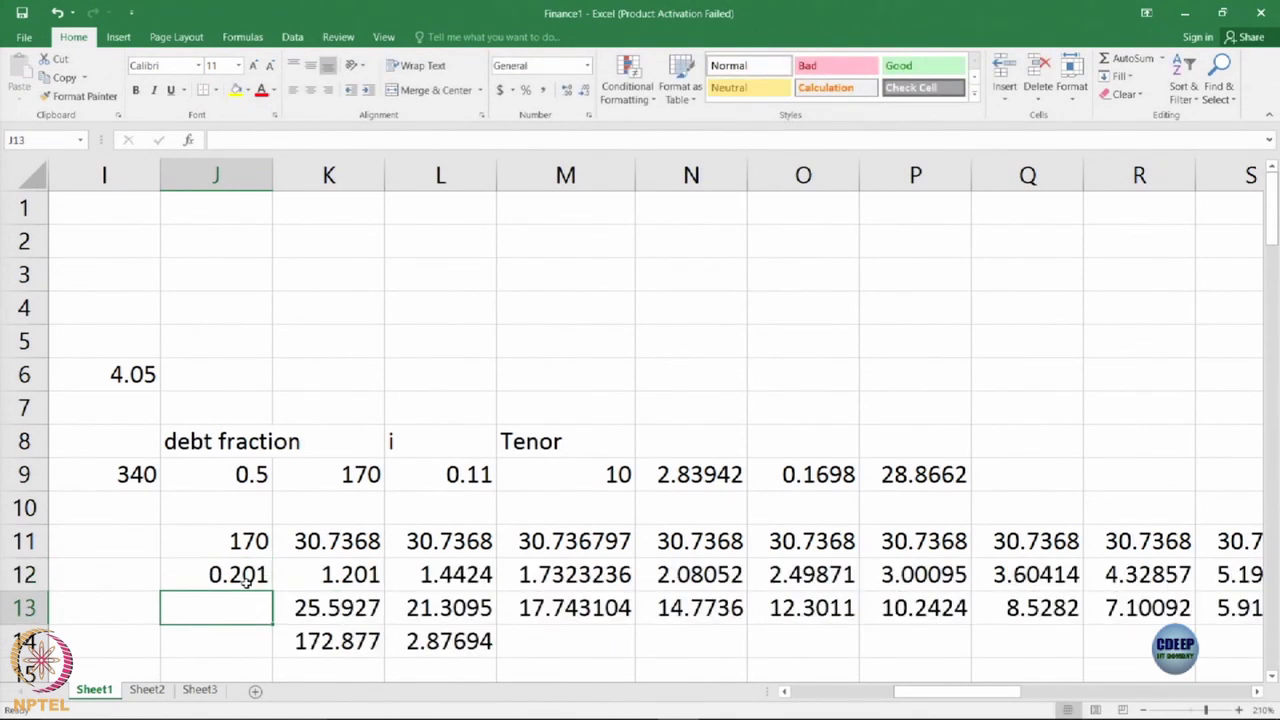
Try a discount rate of 0.202 in cell J12
click(259, 571)
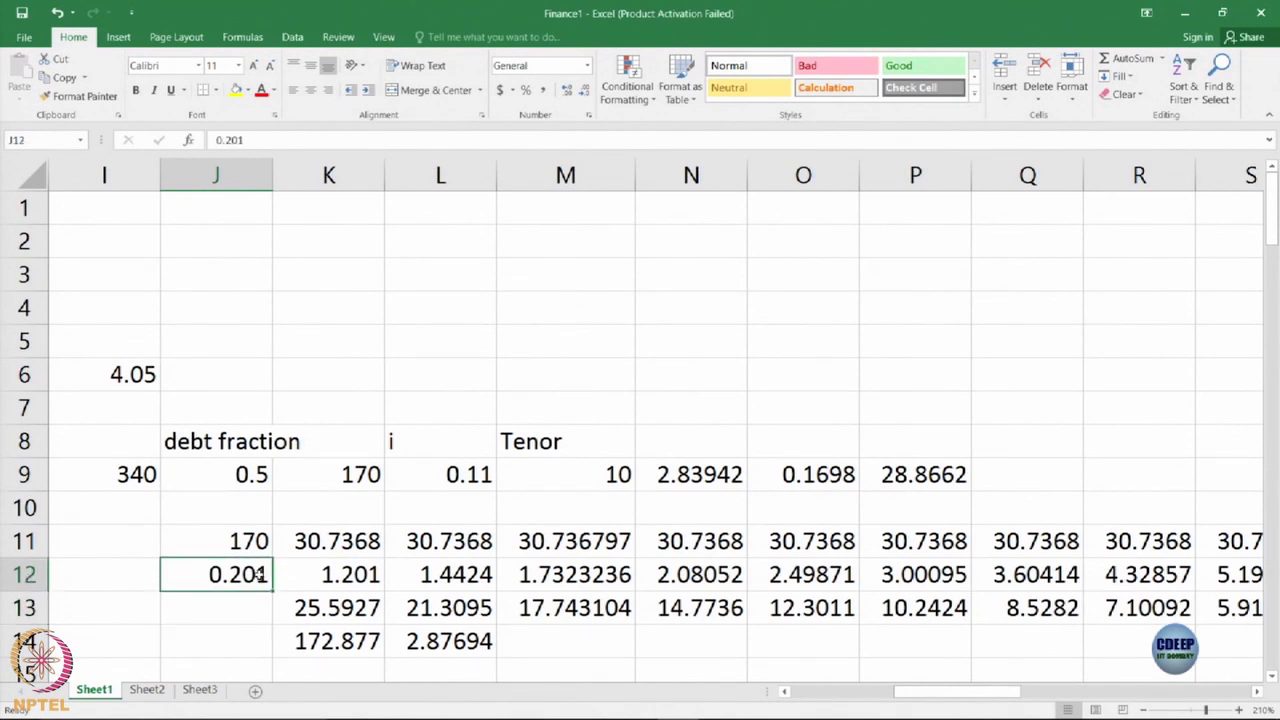
key(BackSpace)
text(0.202)
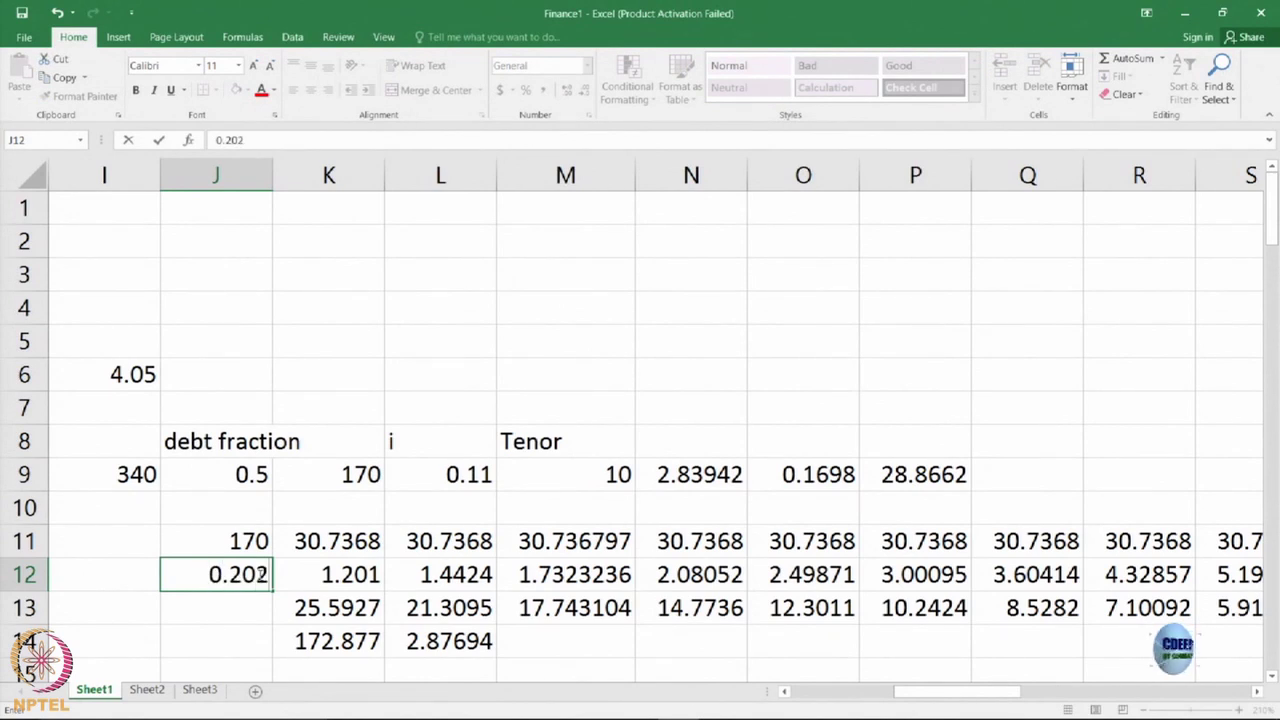
key(Return)
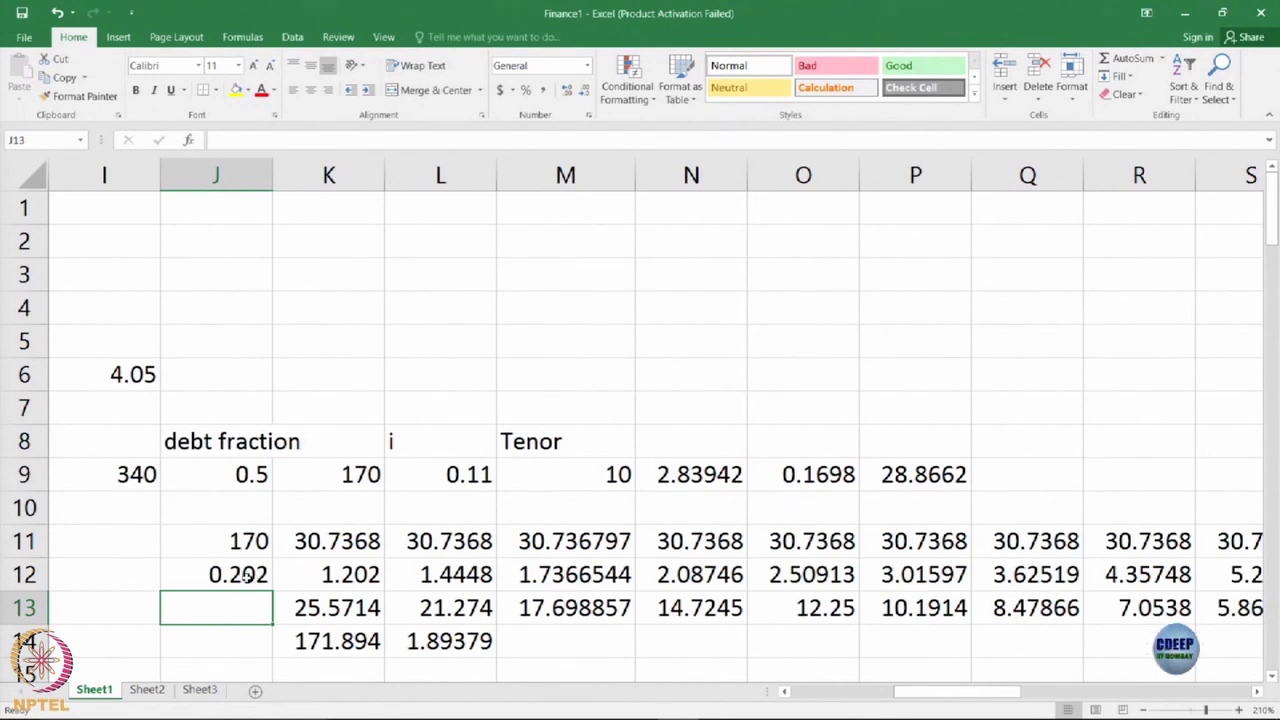
Try a discount rate of 0.203 in cell J12
click(246, 567)
key(BackSpace)
text(0.203)
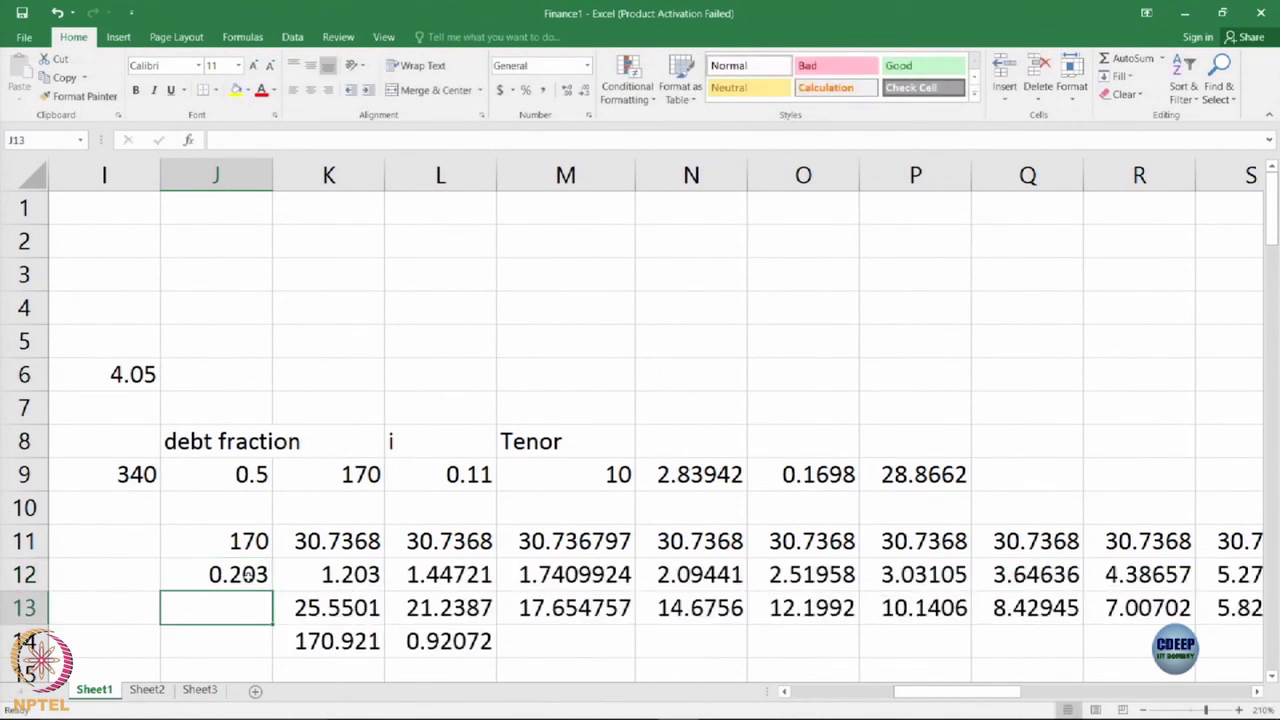
Try a discount rate of 0.204 in cell J12
click(259, 575)
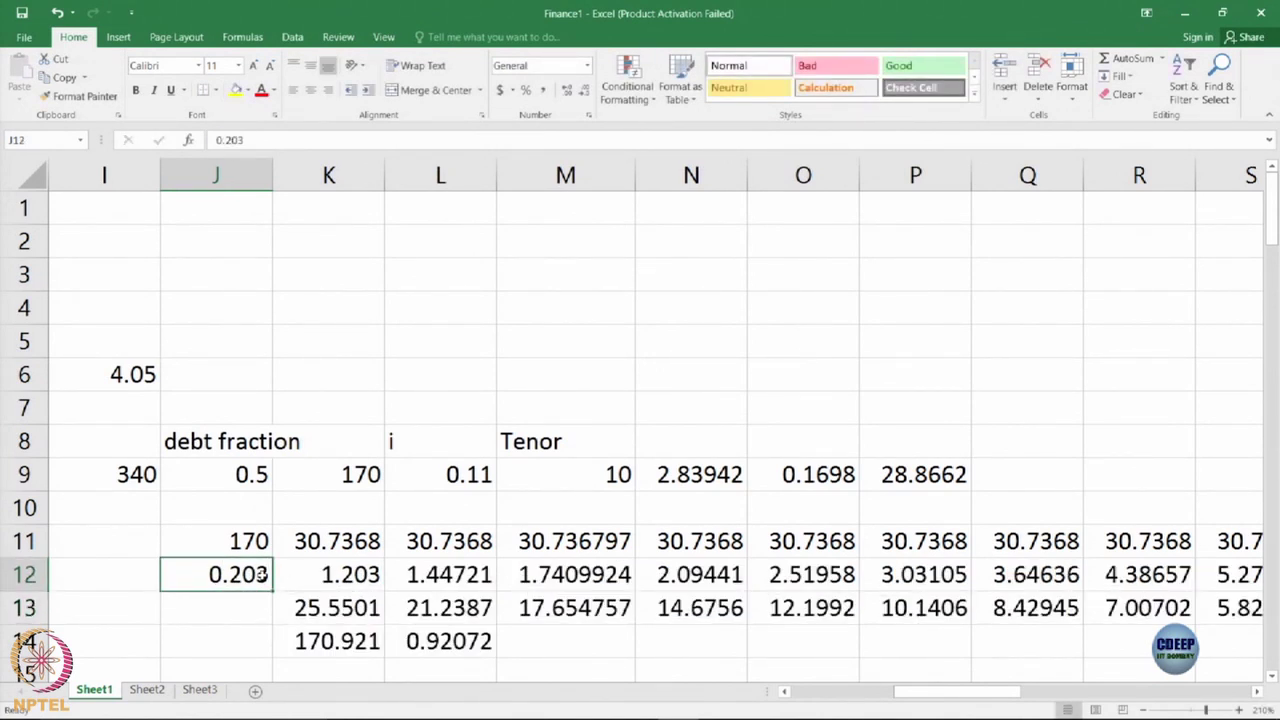
key(BackSpace)
text(0.204)
key(Return)
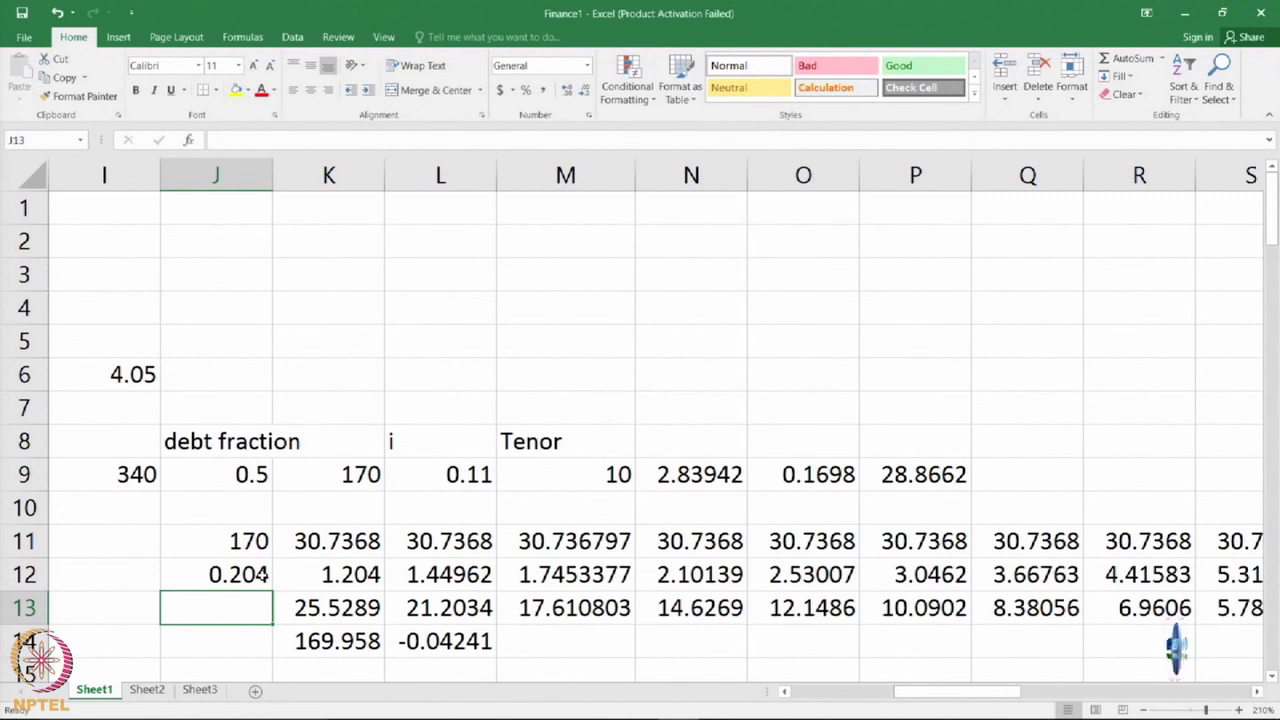
Set the discount rate in cell J12 back to 0.203 for the 0.5 debt fraction case
click(256, 574)
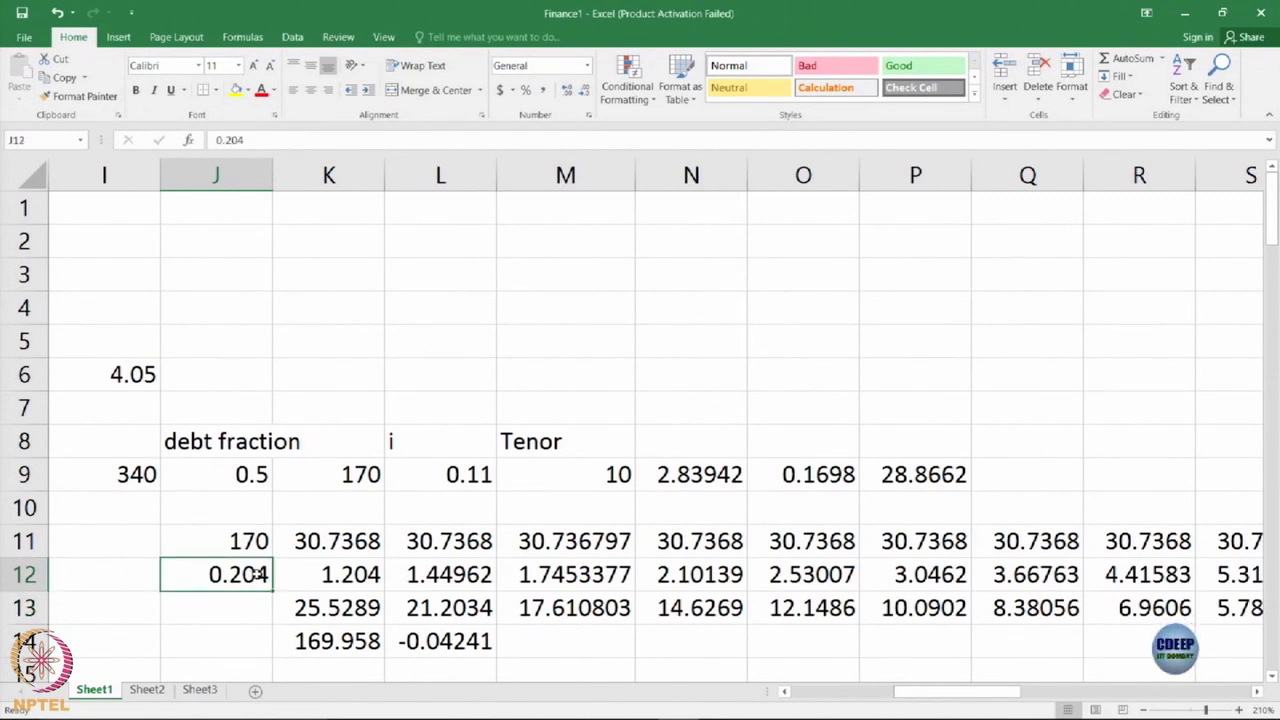
key(BackSpace)
text(0.203)
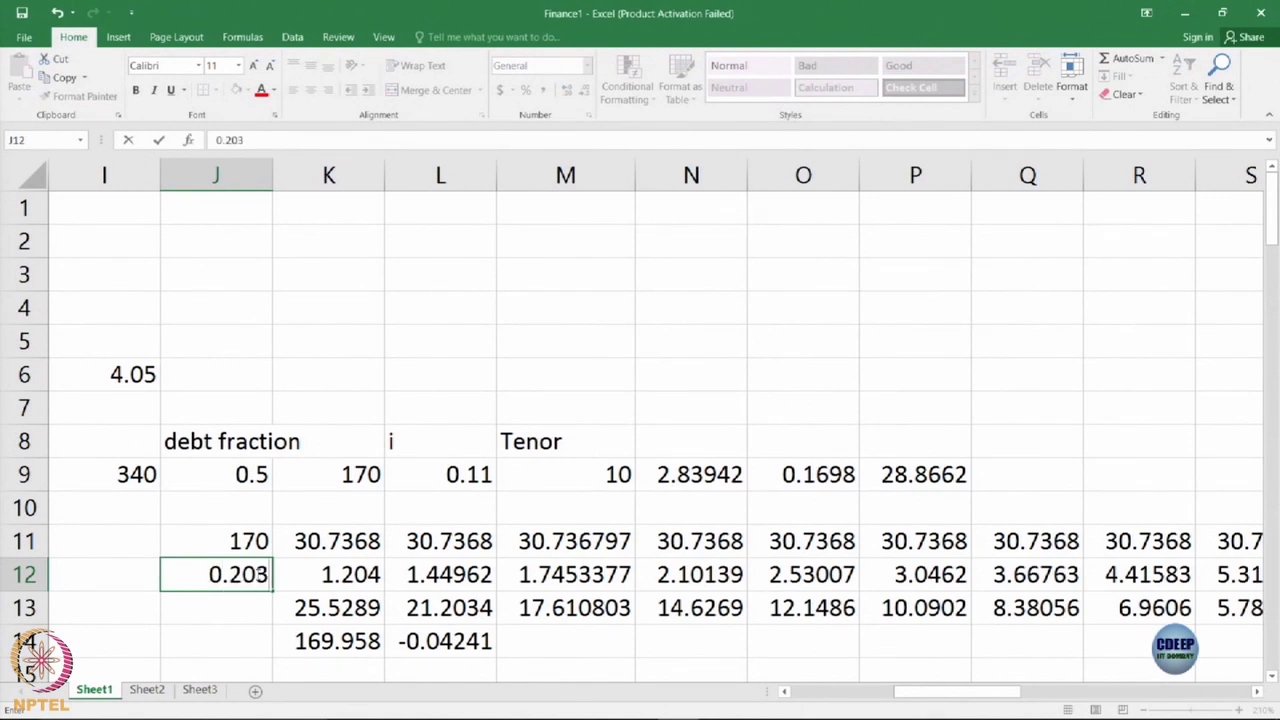
key(Return)
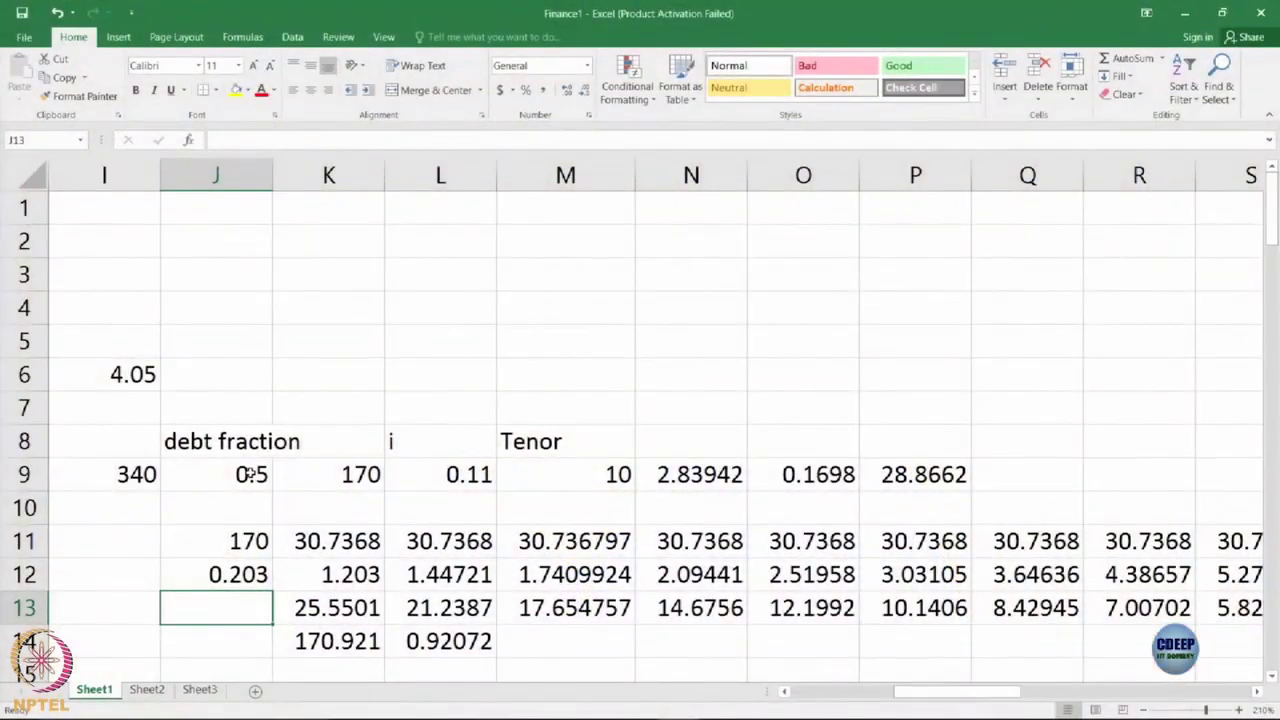
Change the debt fraction in cell J9 to 0.7
click(248, 476)
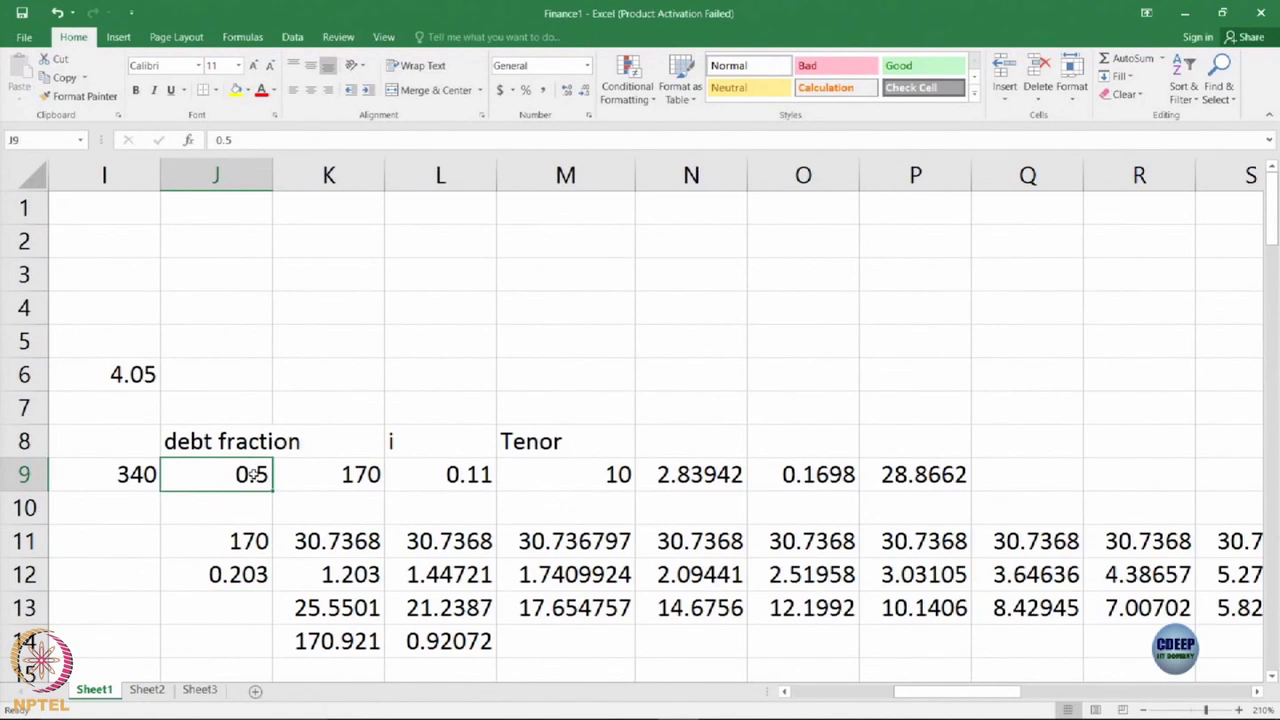
key(BackSpace)
text(0)
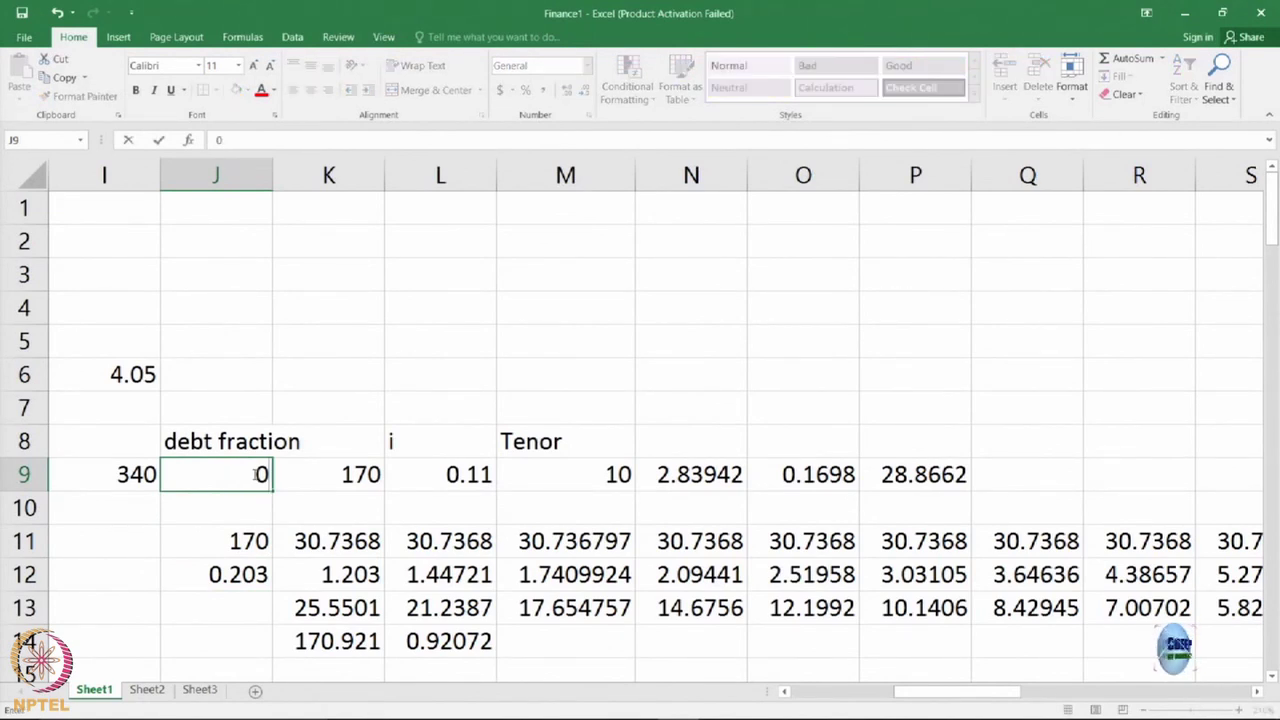
text(.7)
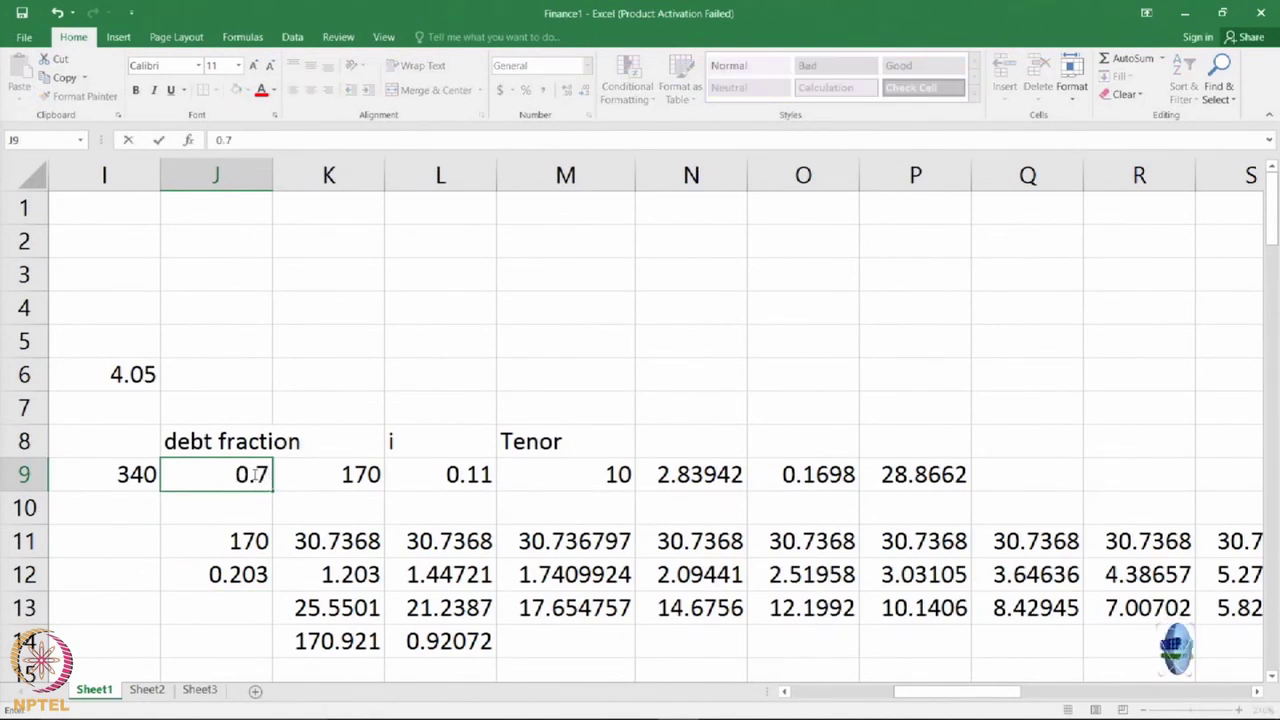
key(Return)
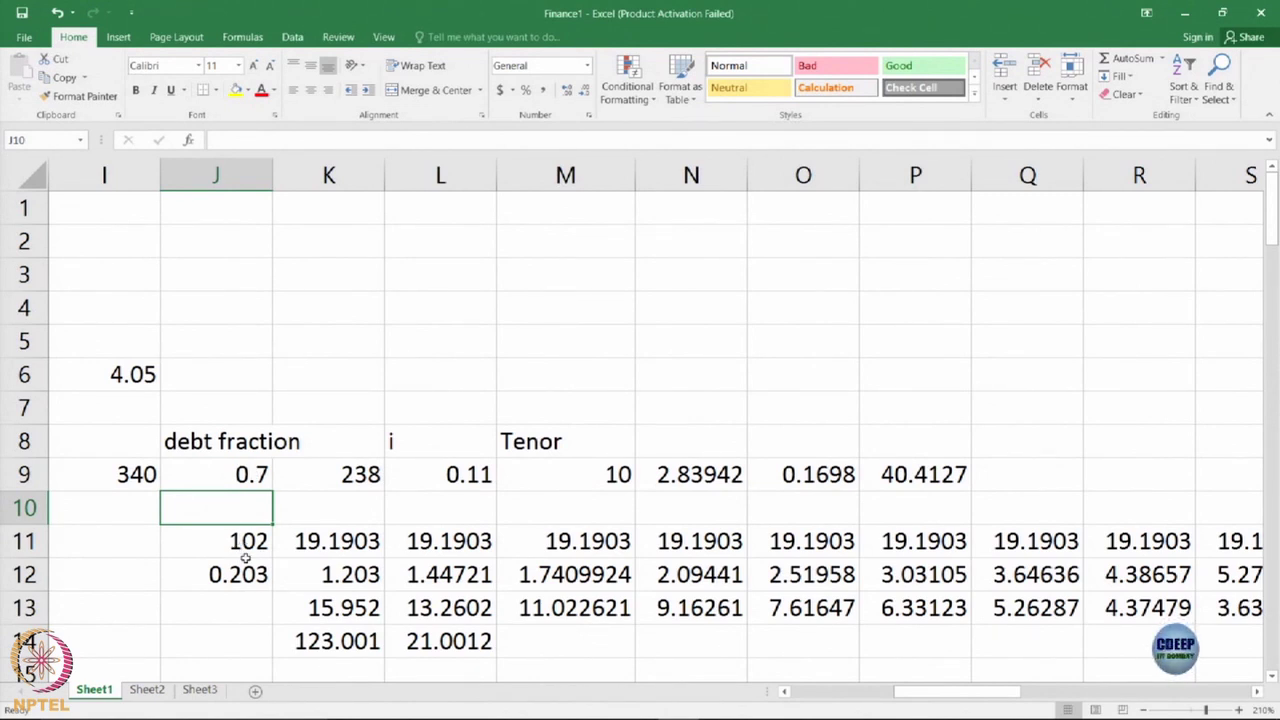
Check the annual cash flow formula in K11 and try a discount rate of 0.3 in cell J12
click(344, 552)
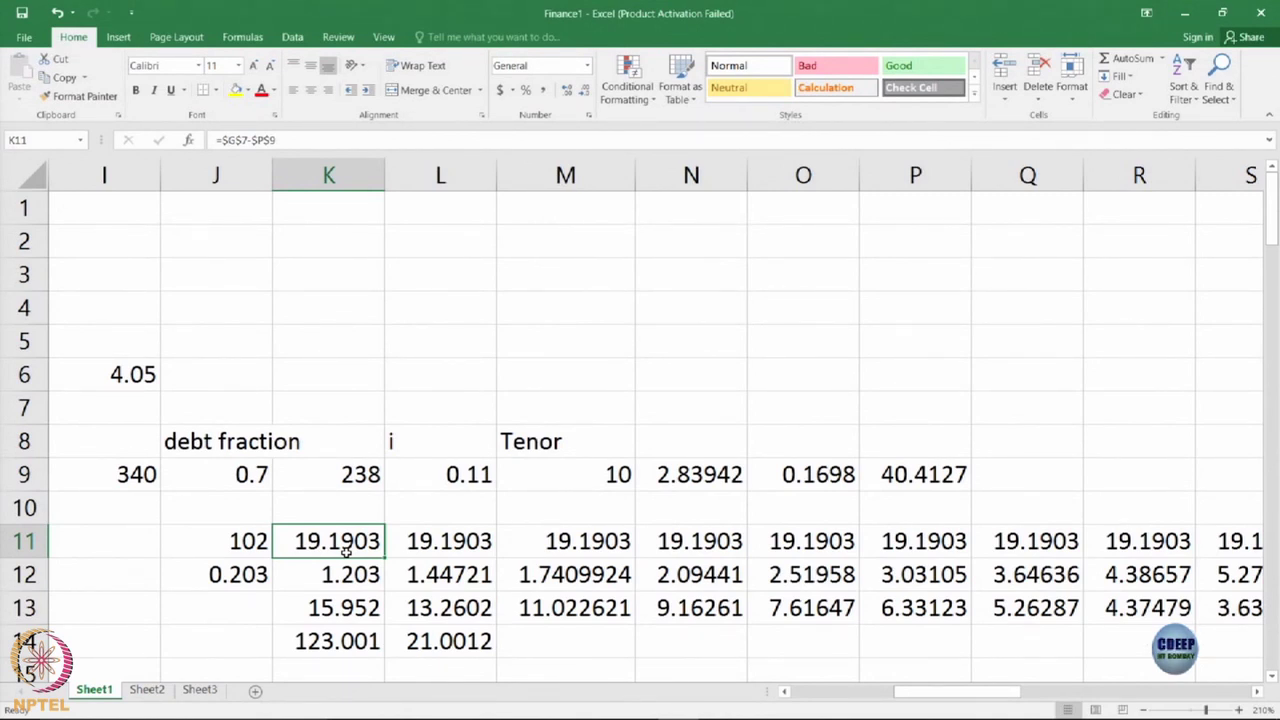
click(260, 584)
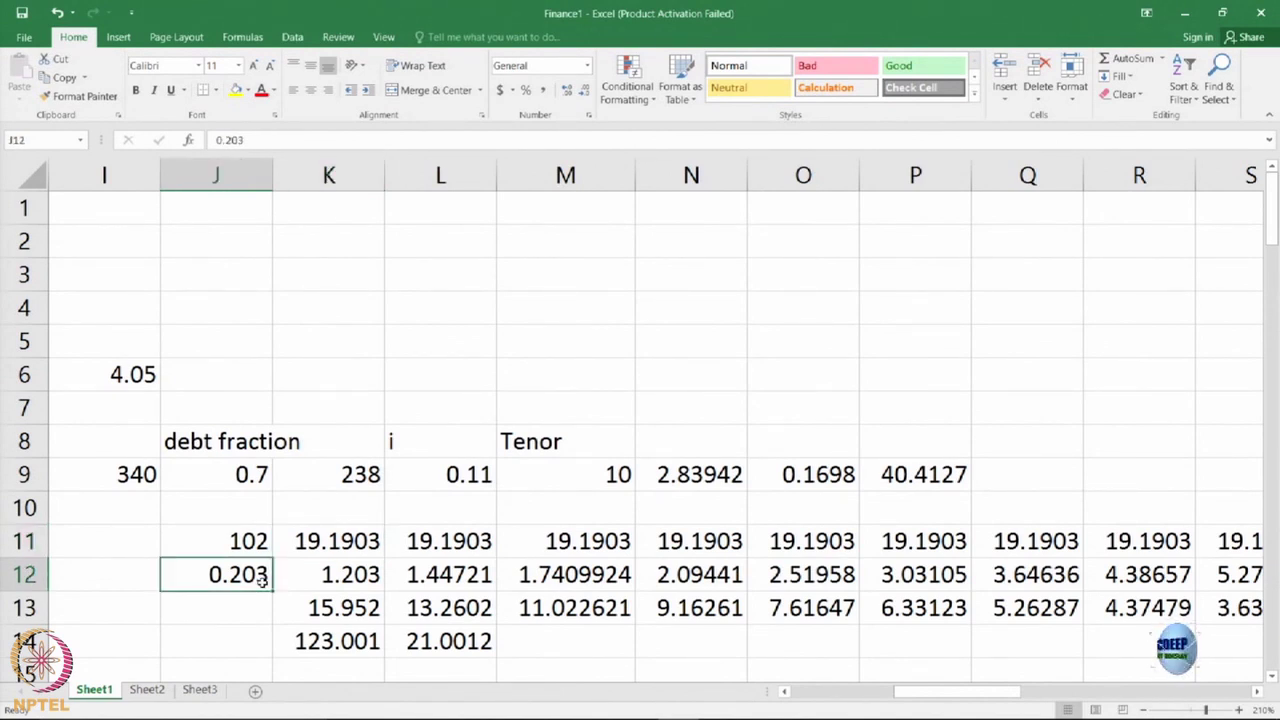
key(BackSpace)
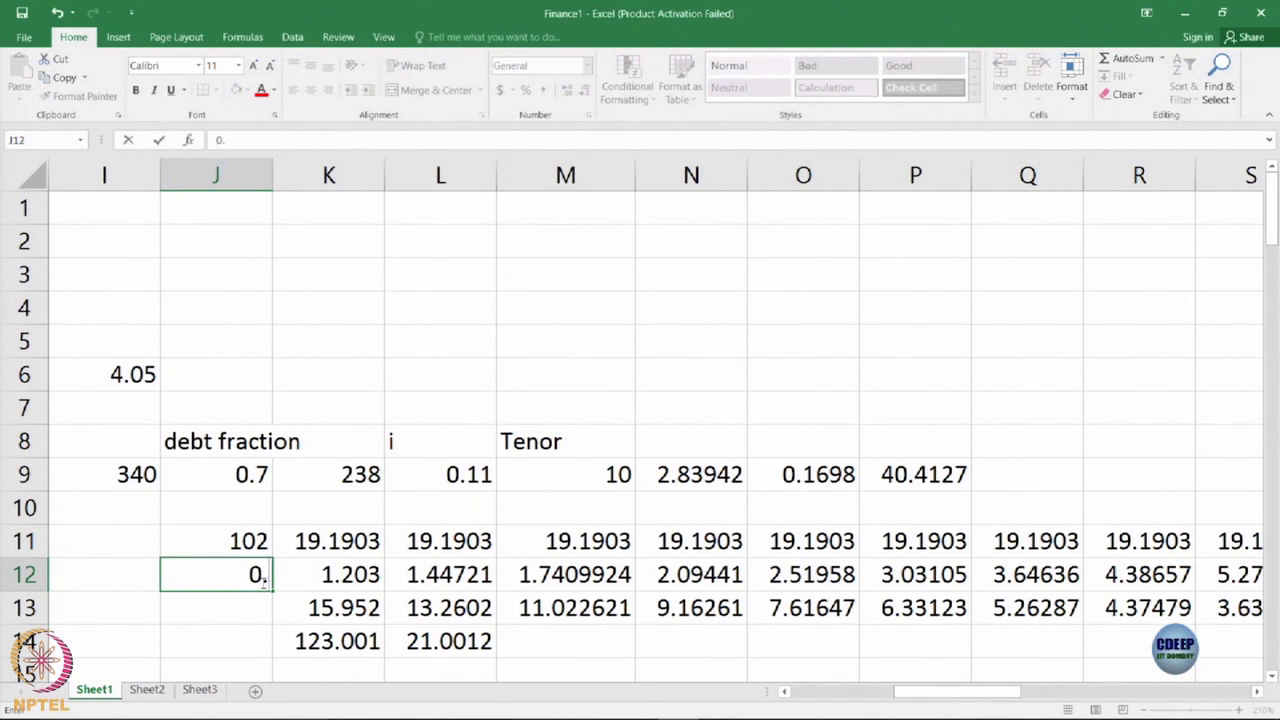
text(0.3)
key(Return)
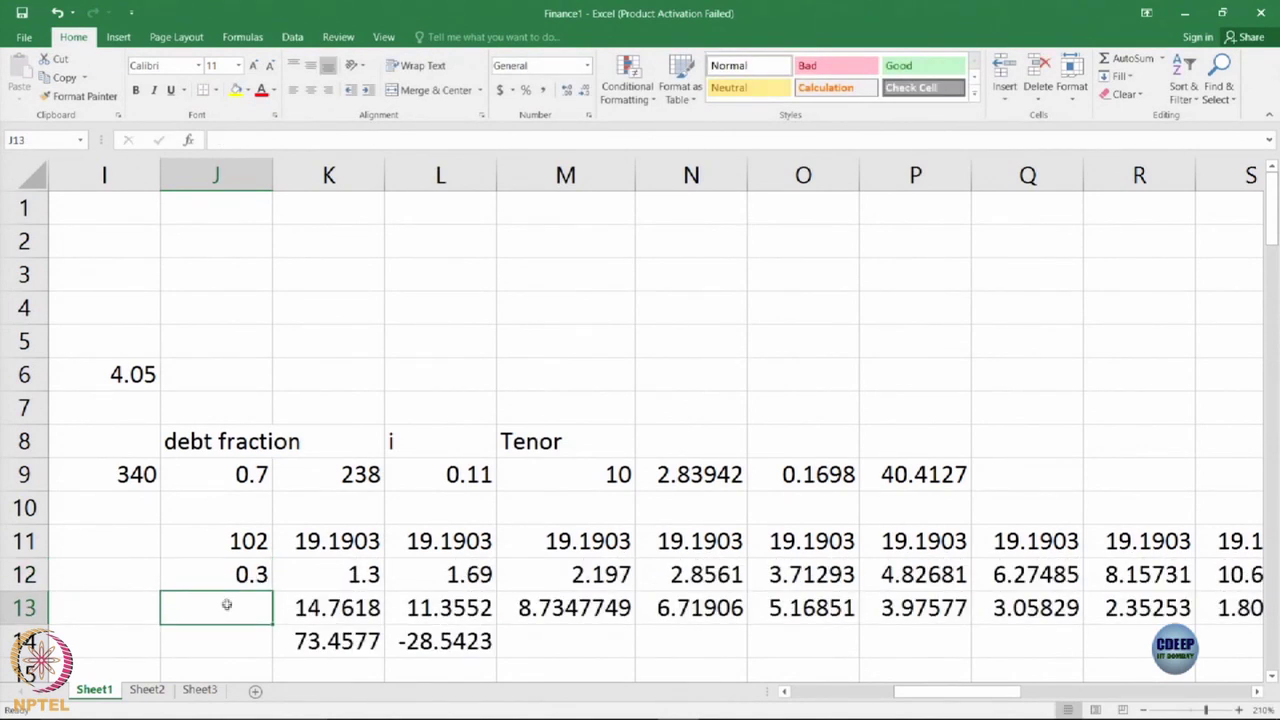
Try a discount rate of 0.25 in cell J12 for the 0.7 debt fraction
click(243, 580)
key(BackSpace)
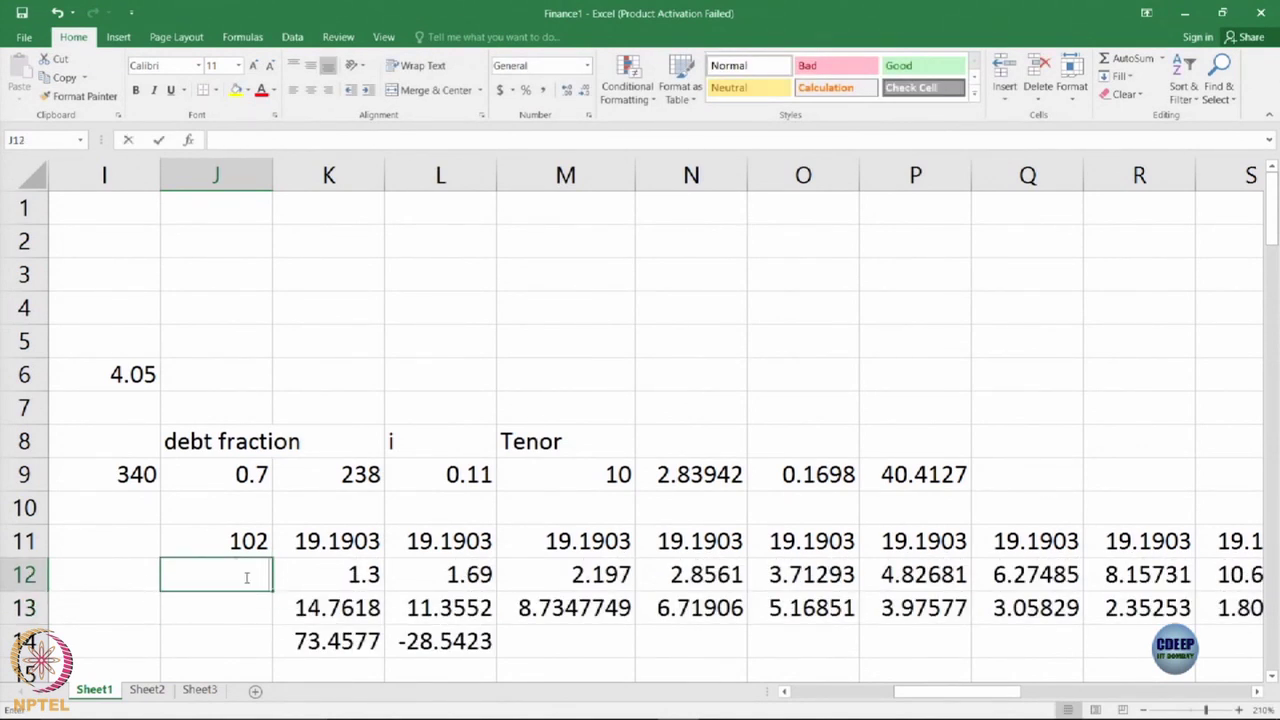
text(0.25)
key(Return)
Try a discount rate of 0.24 in cell J12 for the 0.7 debt fraction
click(262, 576)
key(BackSpace)
text(0)
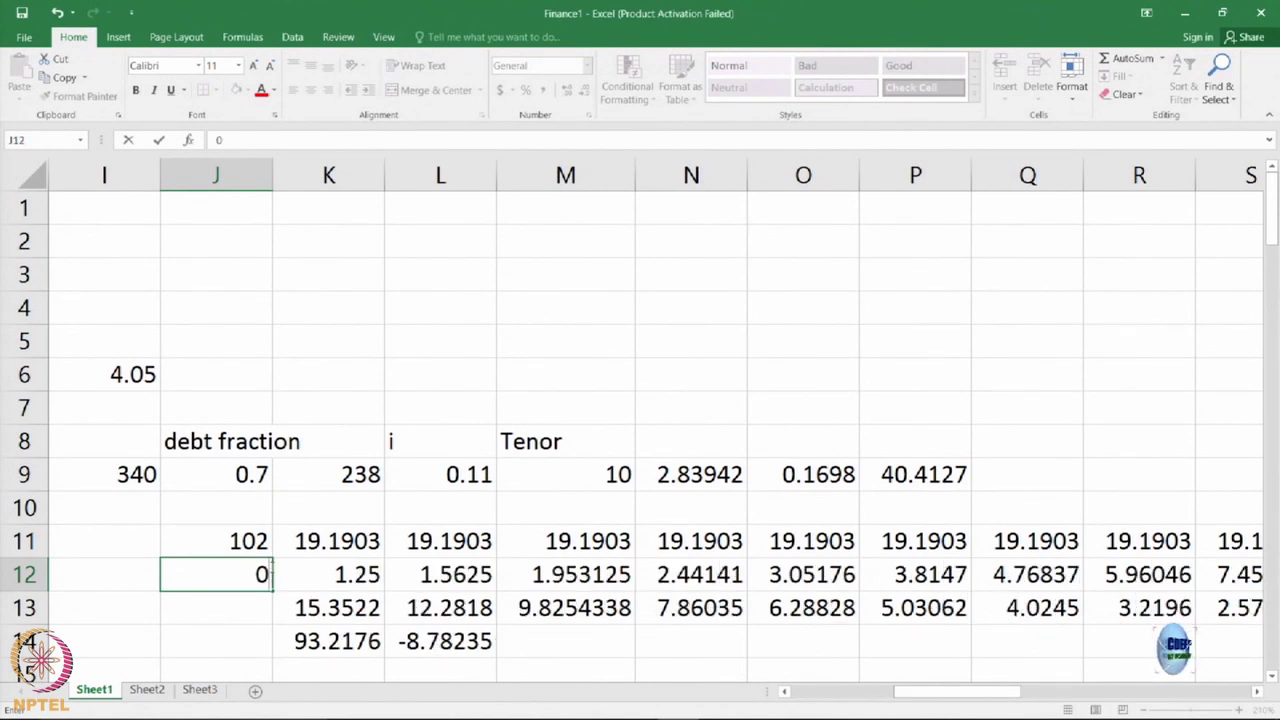
text(.24)
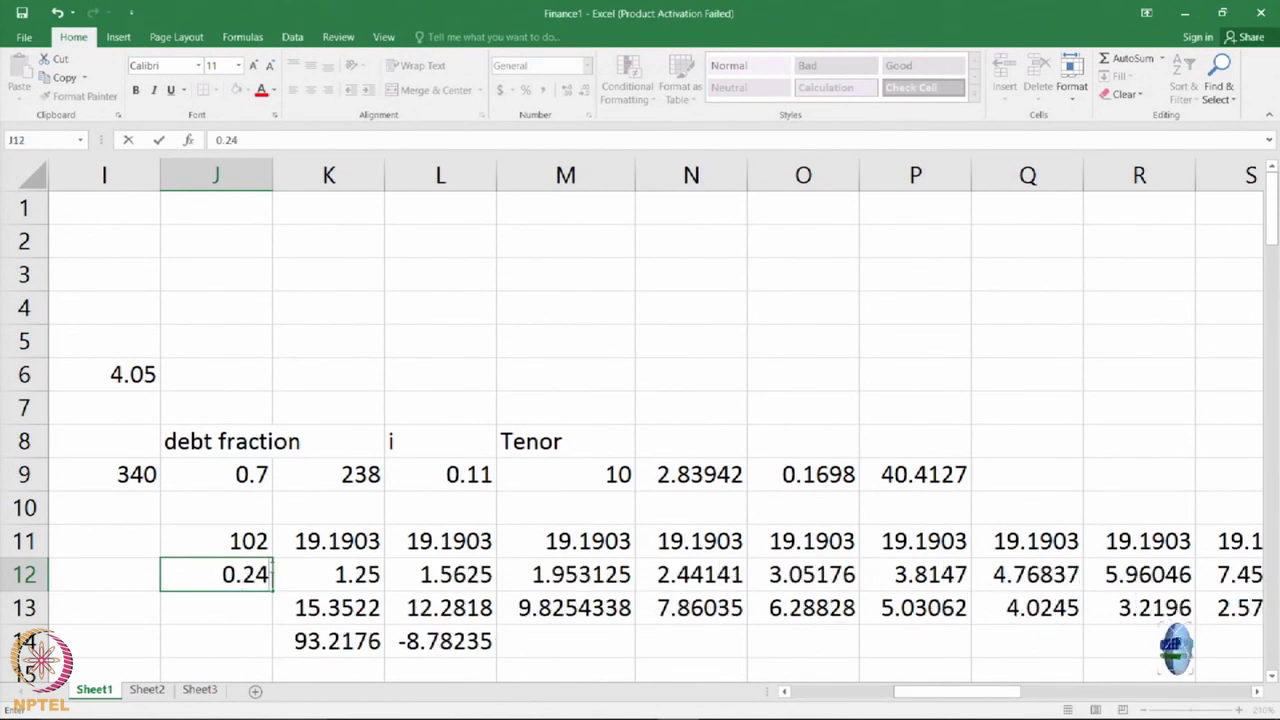
key(Return)
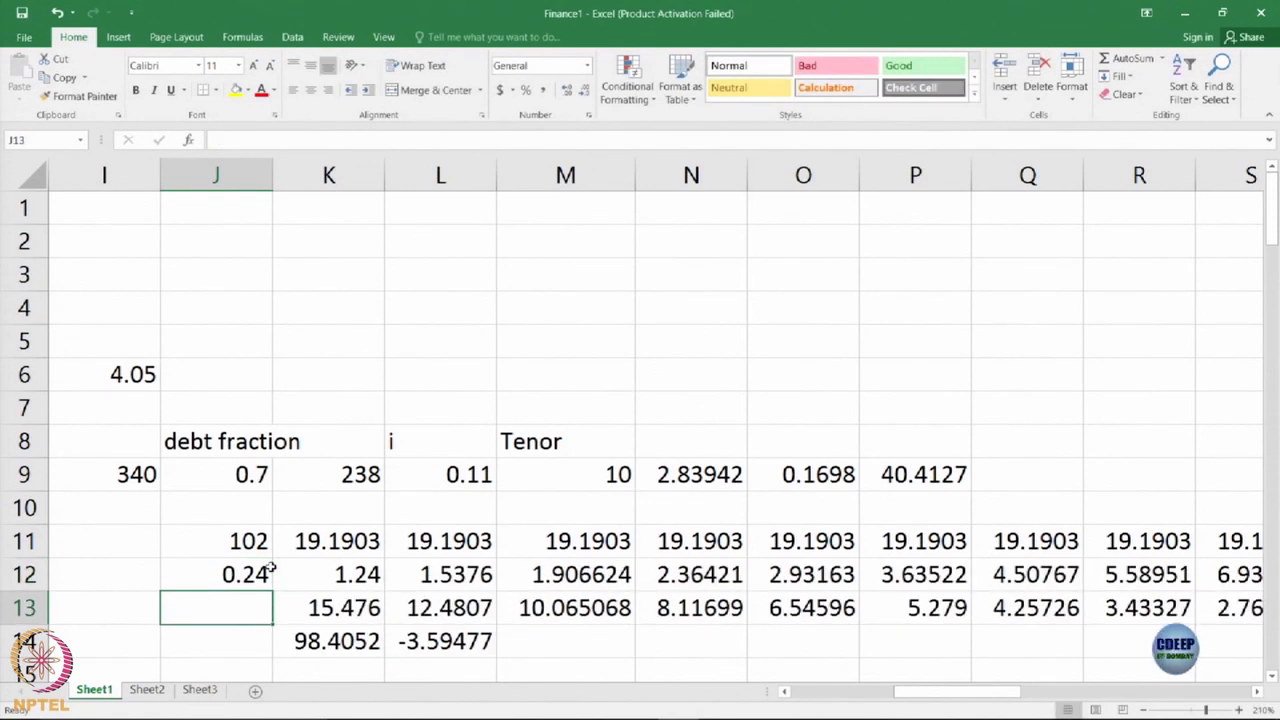
Set the discount rate in cell J12 to 0.23 for the 0.7 debt fraction
click(242, 579)
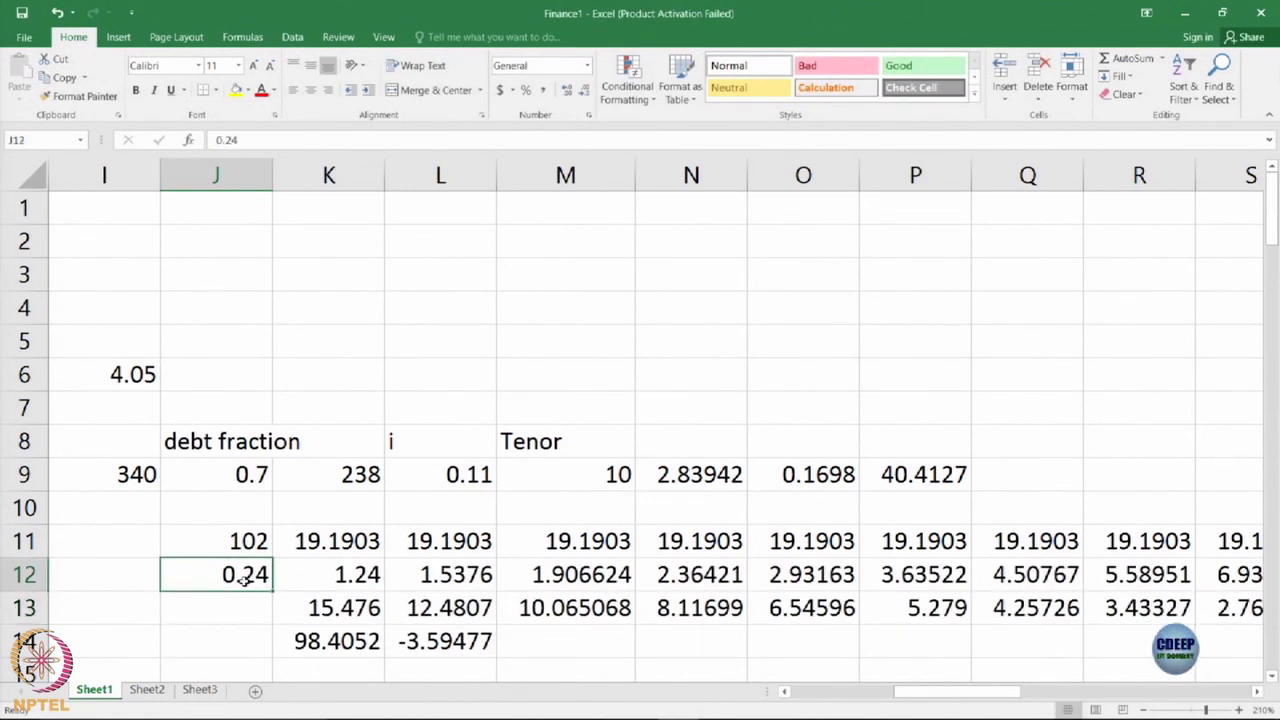
key(BackSpace)
text(0.23)
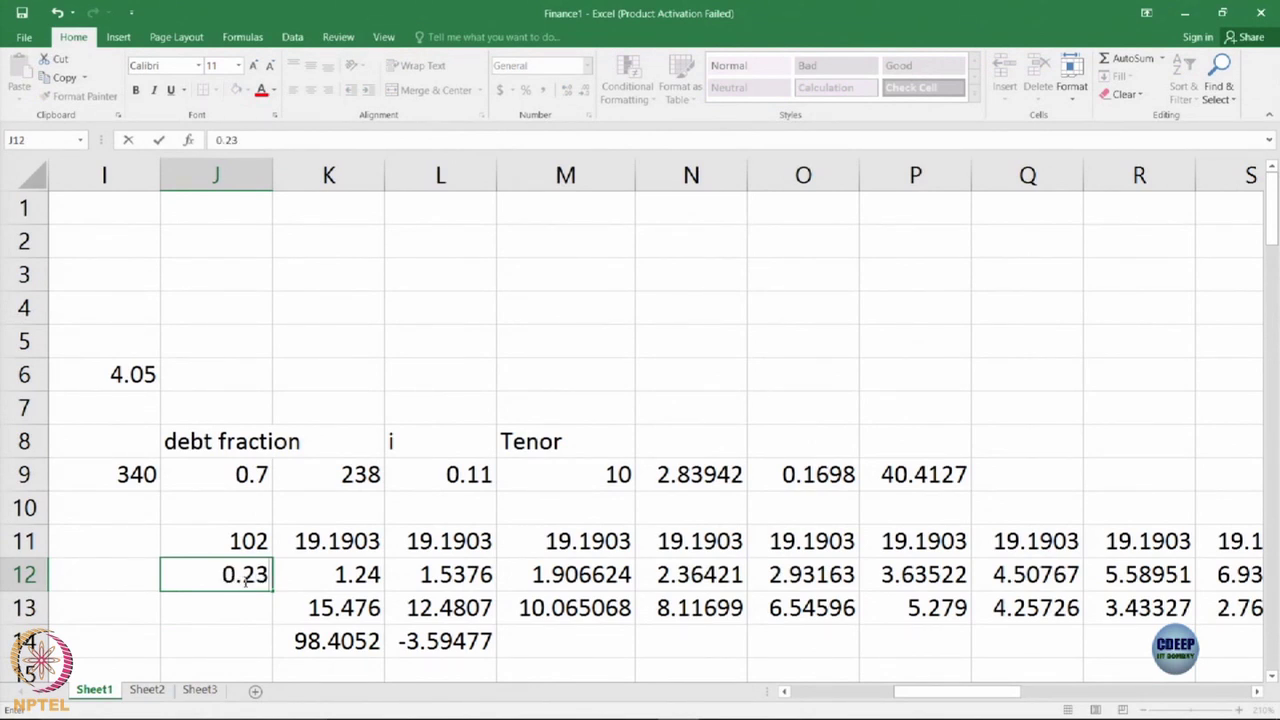
key(Return)
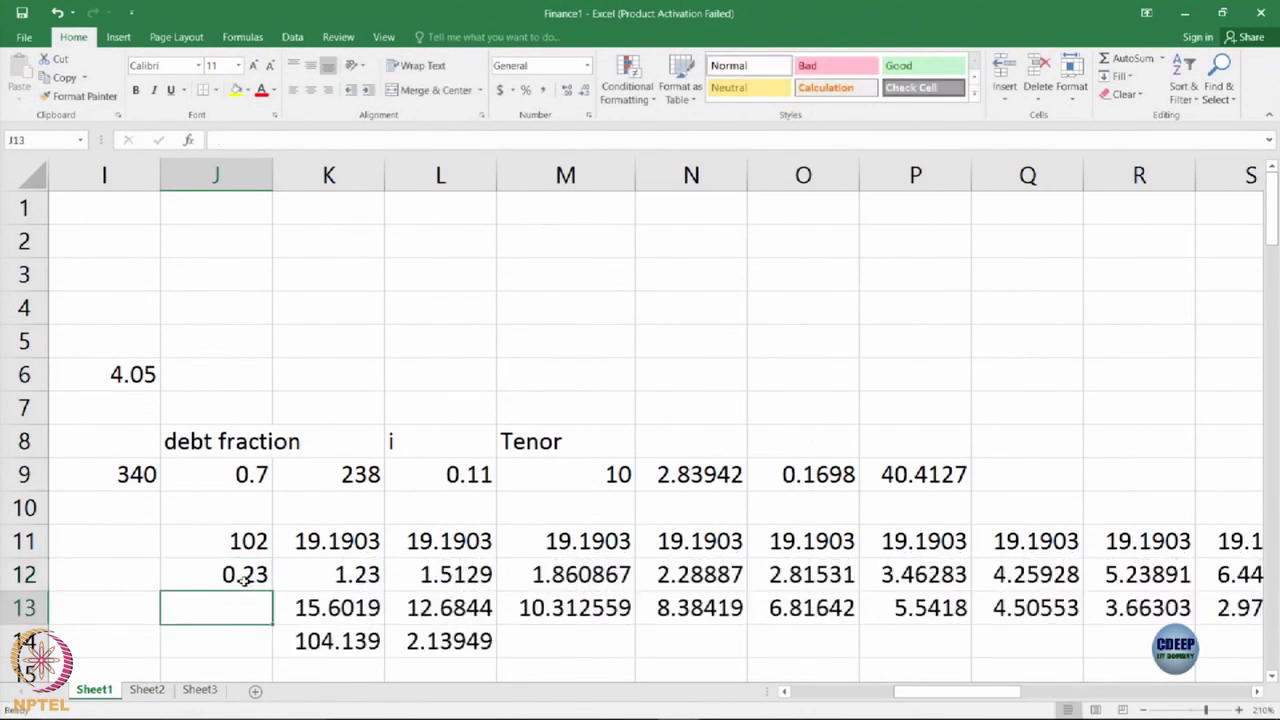